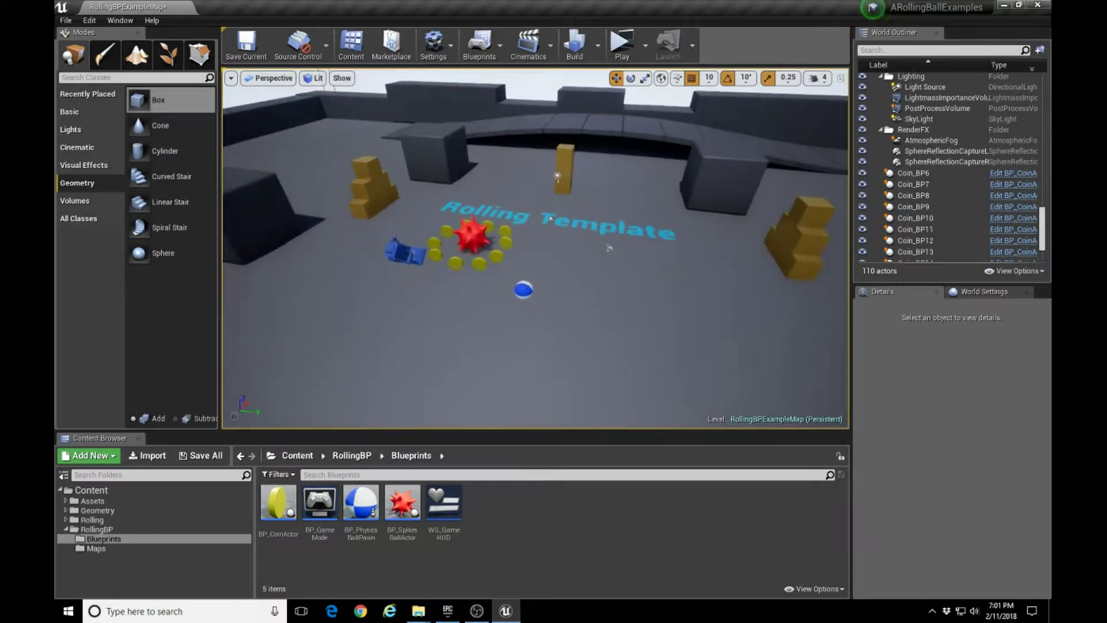
# Delete the Rolling Template text label from the level floor.
pyautogui.press('w')
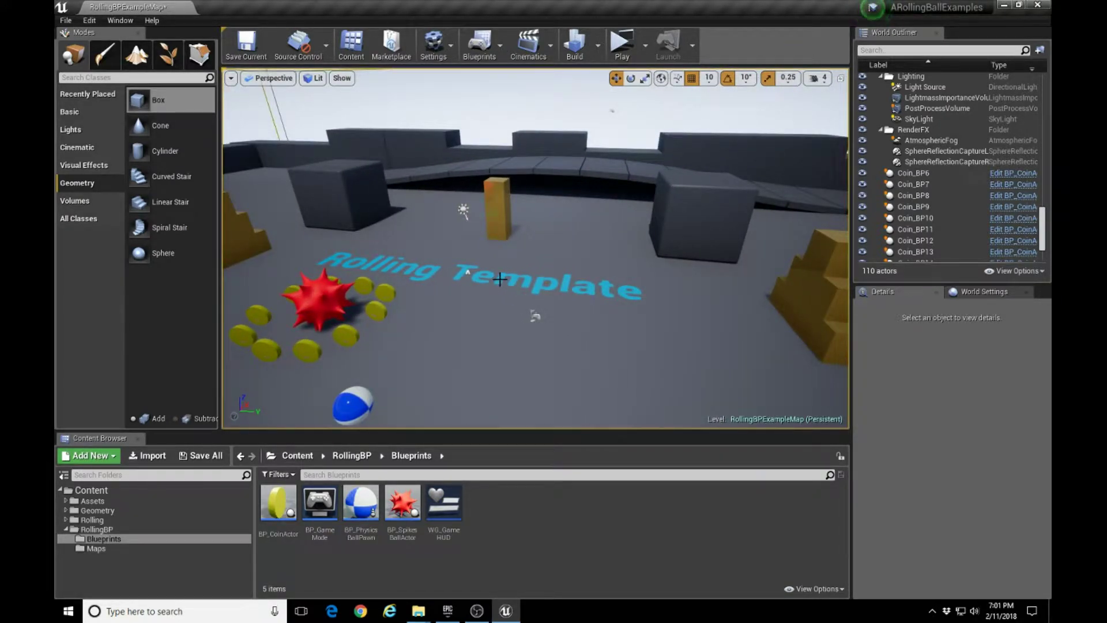
pyautogui.click(500, 279)
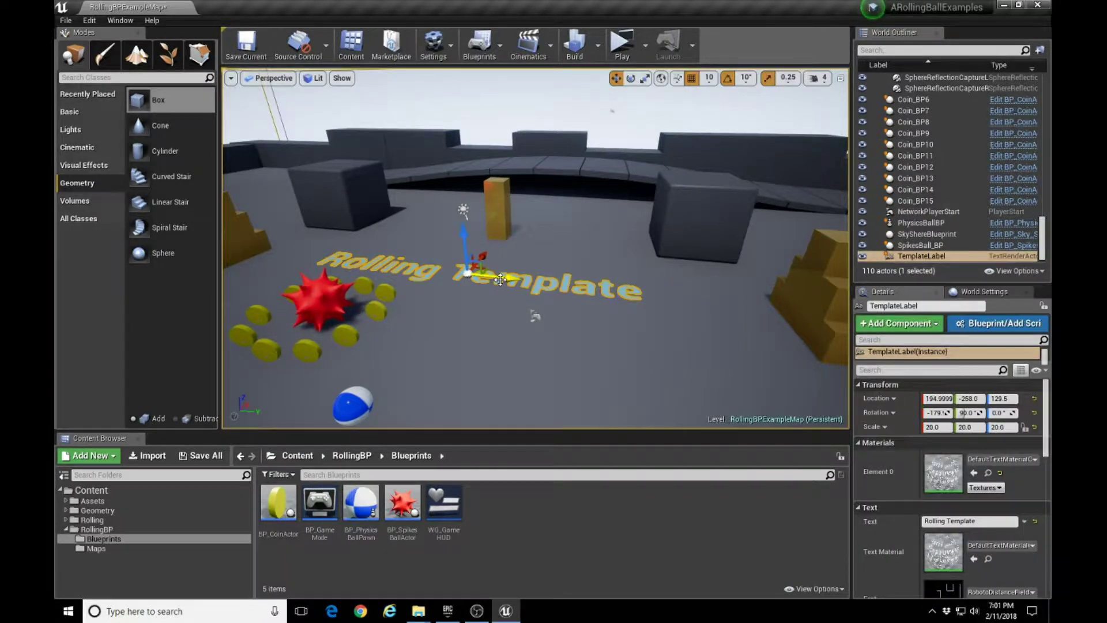
pyautogui.press('Delete')
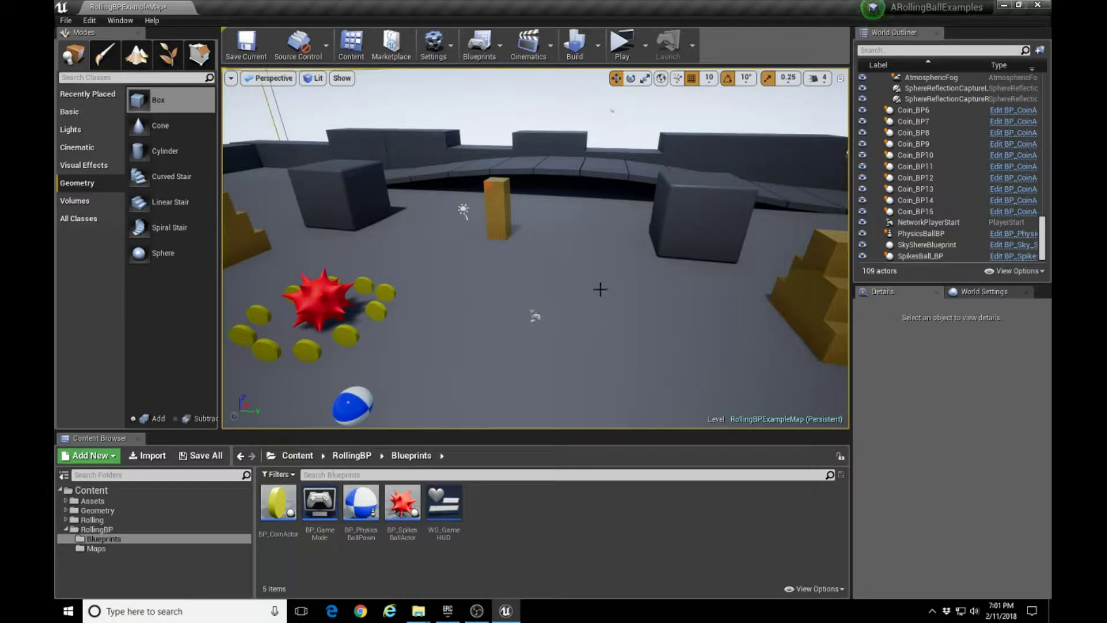
# Play-test the level by rolling the ball towards the tall orange block tower, and stop the preview.
pyautogui.moveTo(428, 305); pyautogui.dragTo(472, 337, button='right')
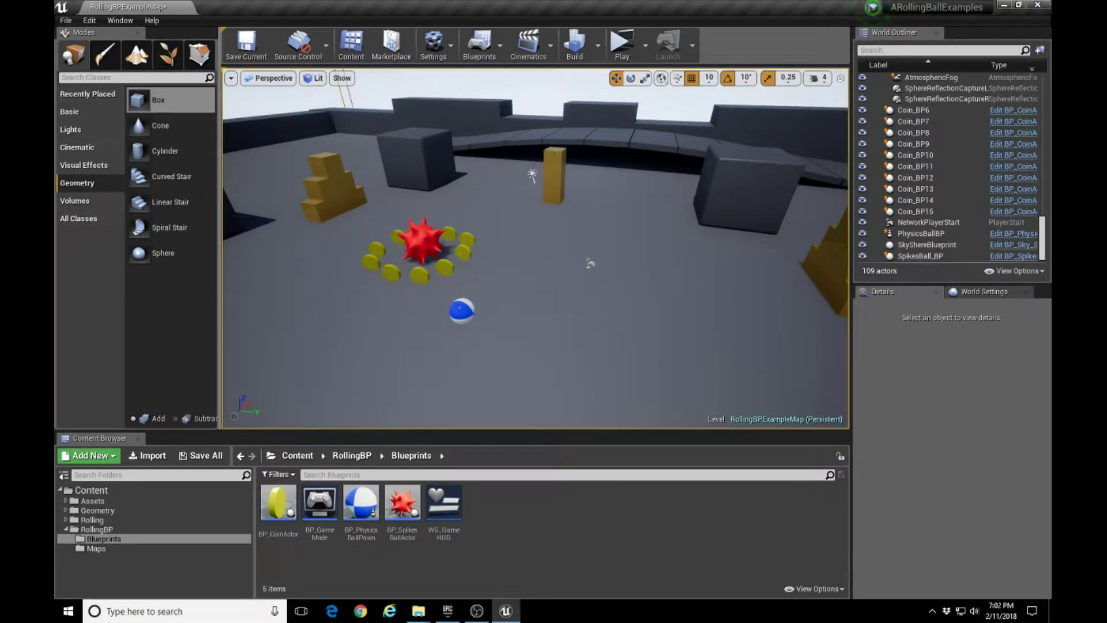
pyautogui.click(555, 167)
pyautogui.moveTo(595, 210); pyautogui.dragTo(576, 179, button='right')
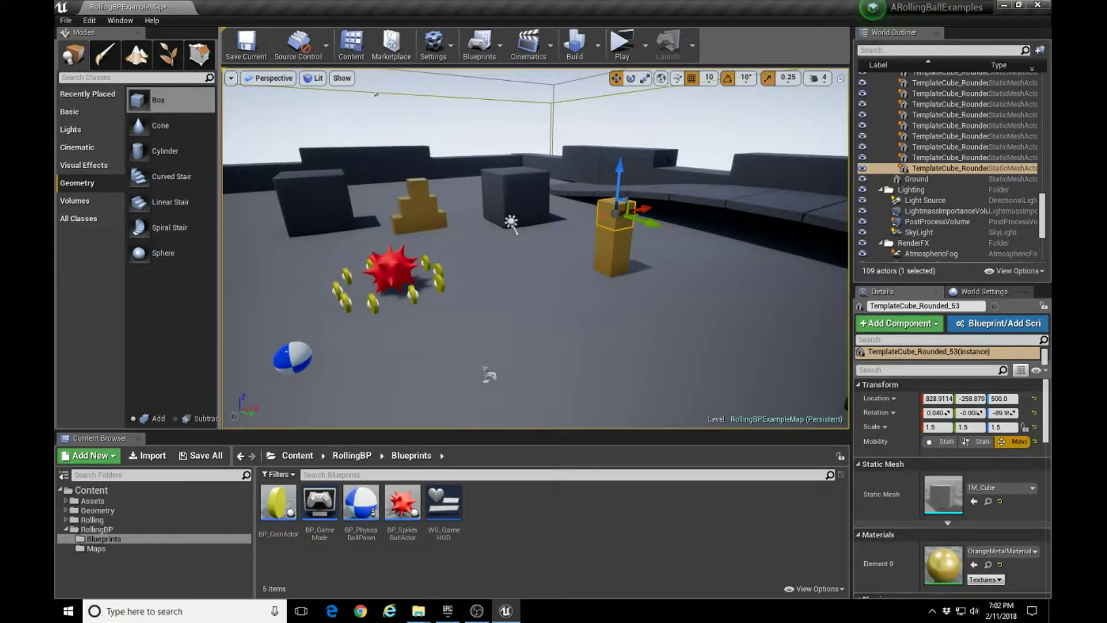
pyautogui.click(624, 63)
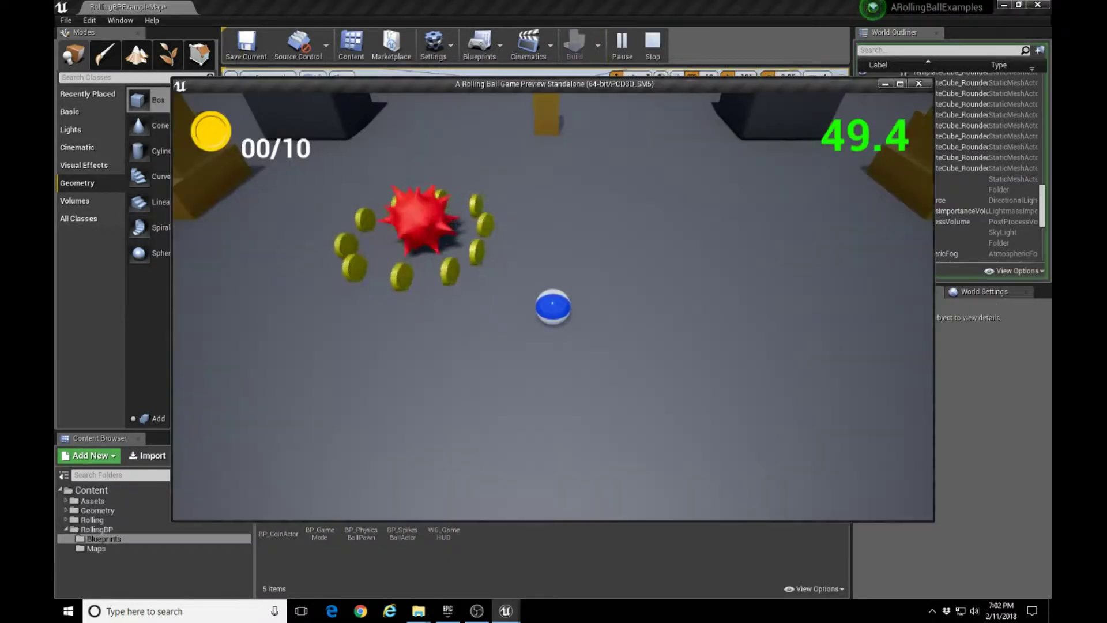
pyautogui.press('w')
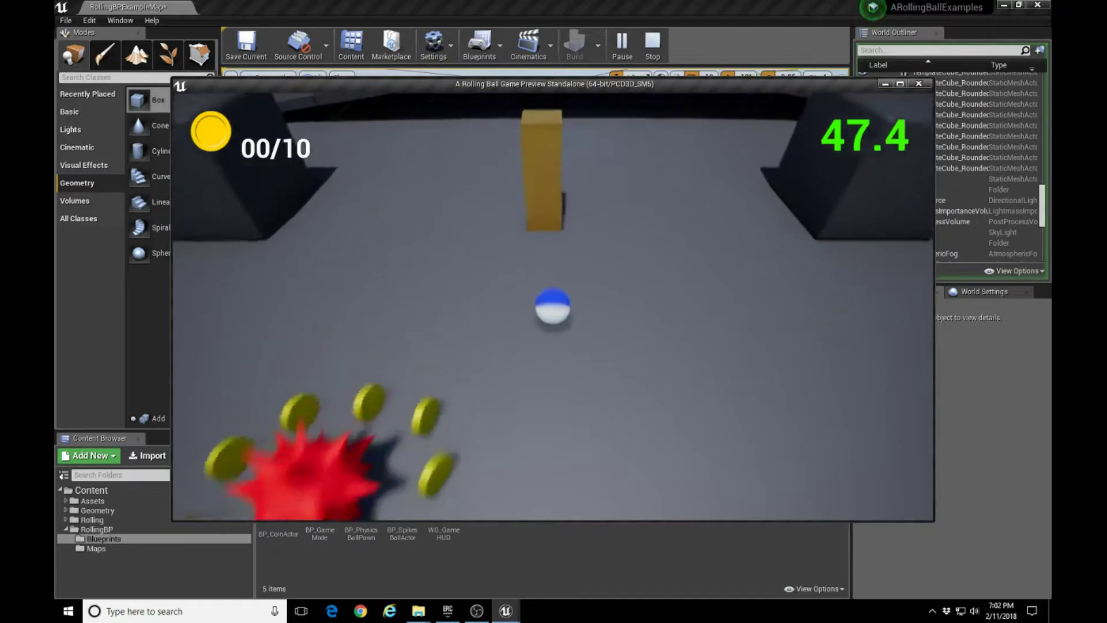
pyautogui.press('s')
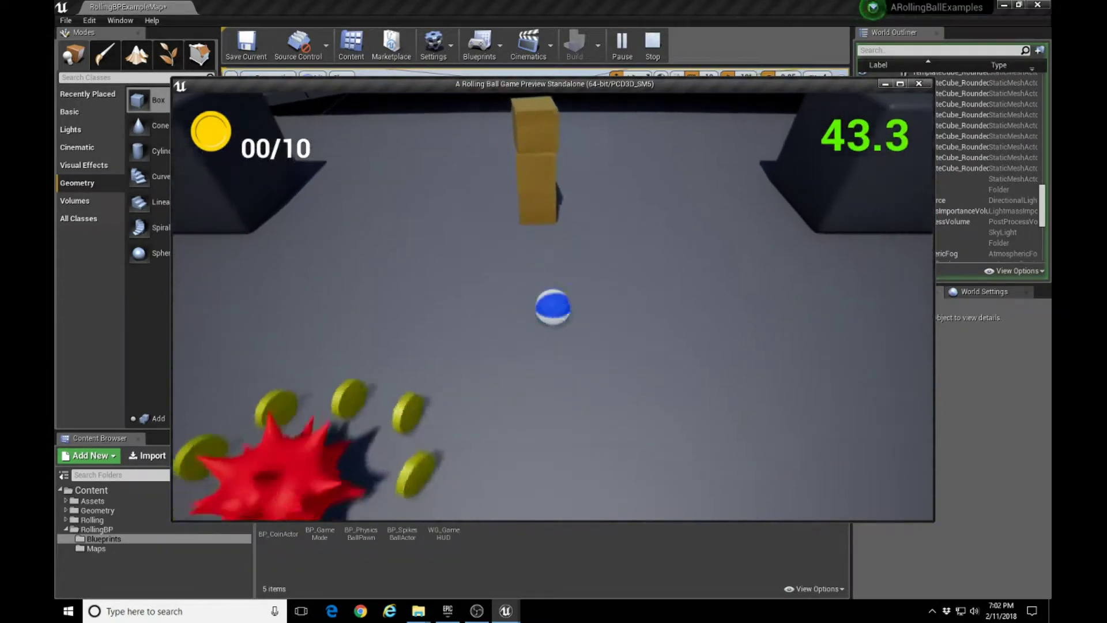
pyautogui.press('w')
pyautogui.press('w')
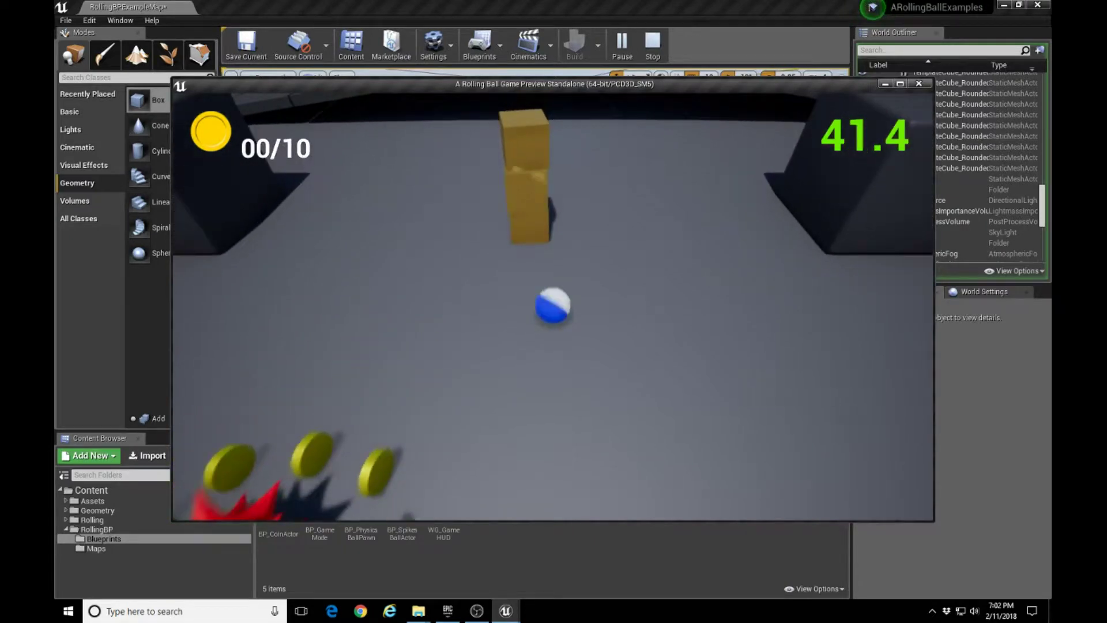
pyautogui.press('Escape')
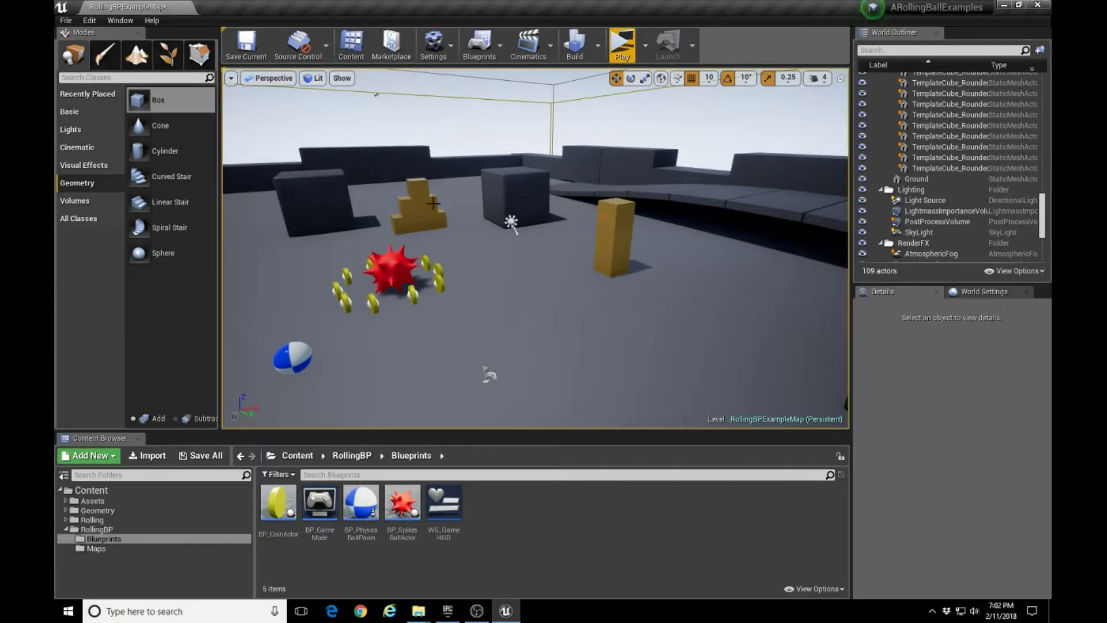
# Place an additive box brush on the floor between the coin ring and the orange block tower.
pyautogui.moveTo(495, 286); pyautogui.dragTo(590, 292, button='right')
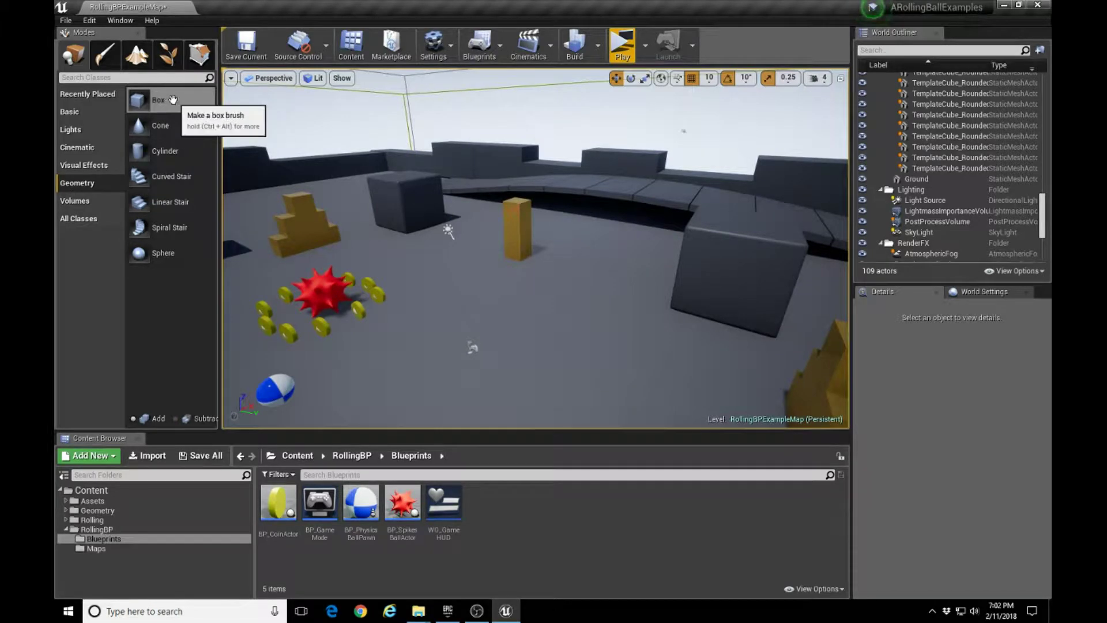
pyautogui.moveTo(172, 102)
pyautogui.mouseDown()
pyautogui.moveTo(421, 271)
pyautogui.moveTo(510, 311)
pyautogui.moveTo(475, 304)
pyautogui.moveTo(431, 342)
pyautogui.mouseUp()
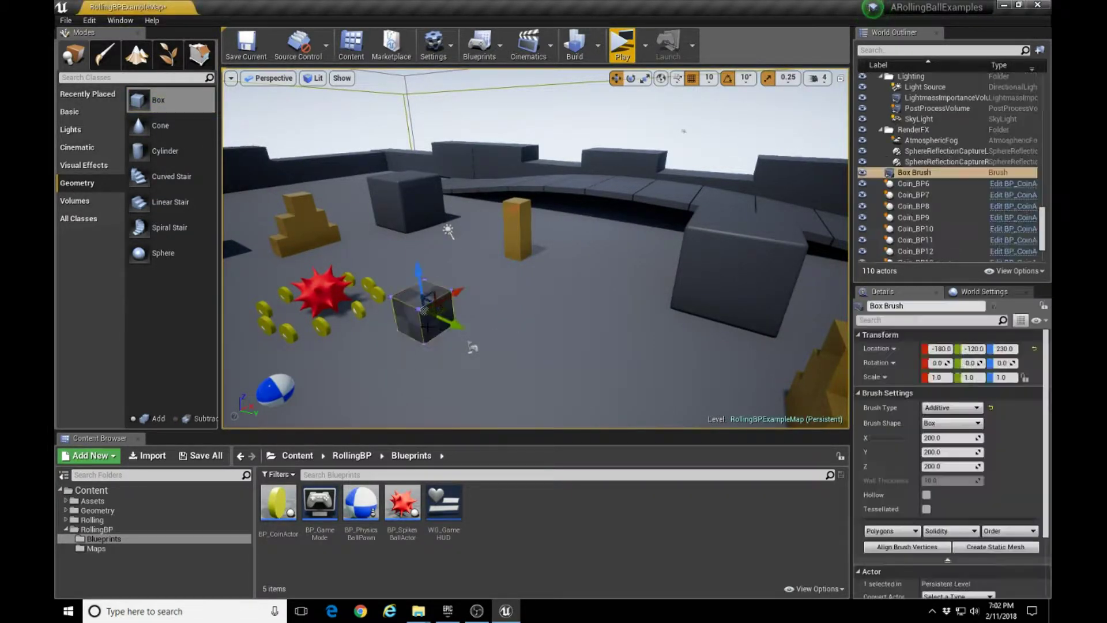
pyautogui.moveTo(431, 342)
pyautogui.mouseDown(button='right')
pyautogui.moveTo(428, 385)
pyautogui.moveTo(412, 342)
pyautogui.moveTo(429, 359)
pyautogui.mouseUp(button='right')
pyautogui.press('w')
pyautogui.press('a')
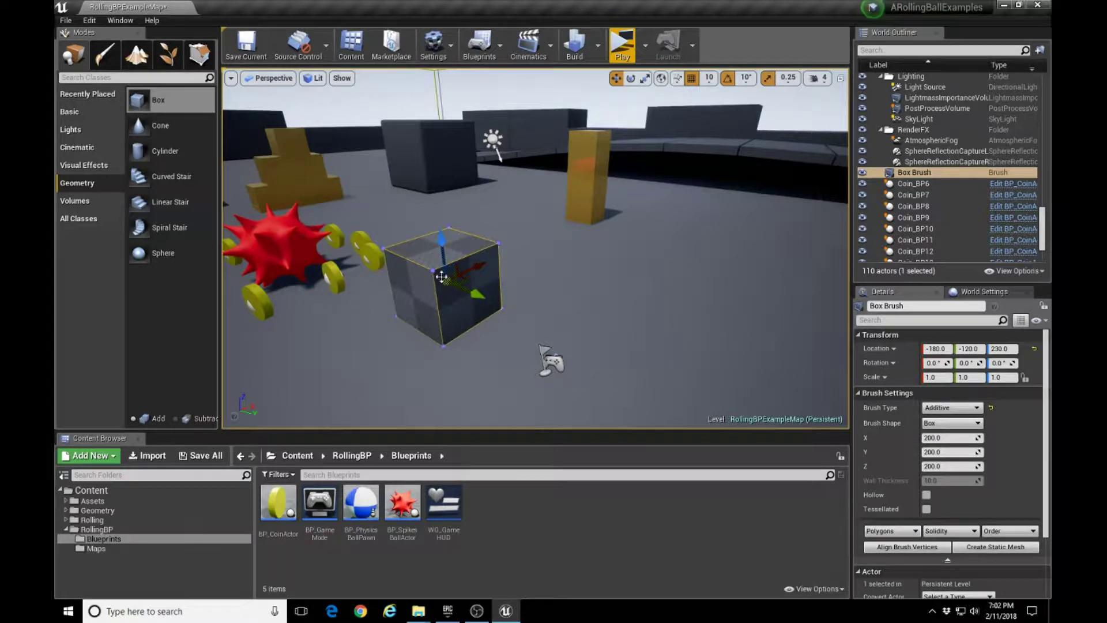
# In geometry editing, lower the box brush's two upper front vertices to the floor to form a wedge-shaped ramp.
pyautogui.click(198, 56)
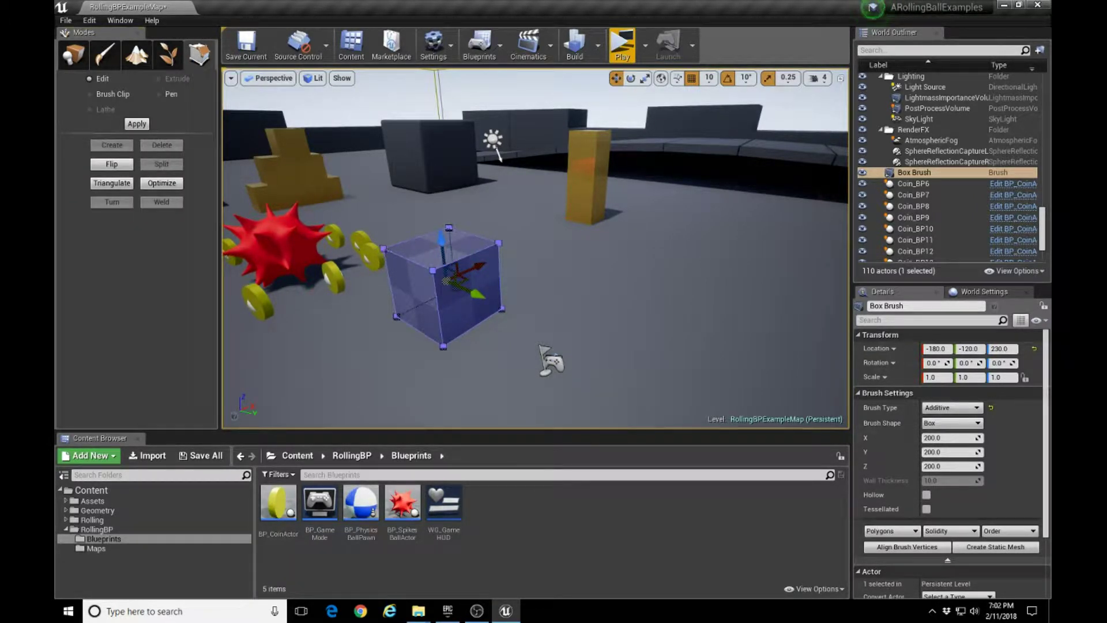
pyautogui.click(382, 249)
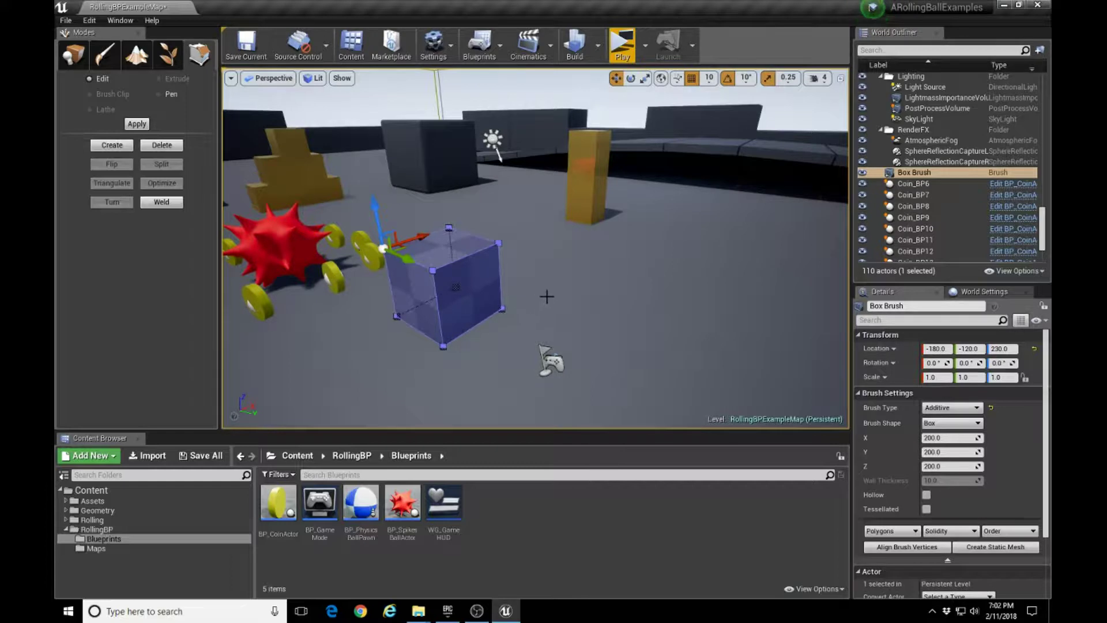
pyautogui.keyDown('ctrl'); pyautogui.click(433, 269); pyautogui.keyUp('ctrl')
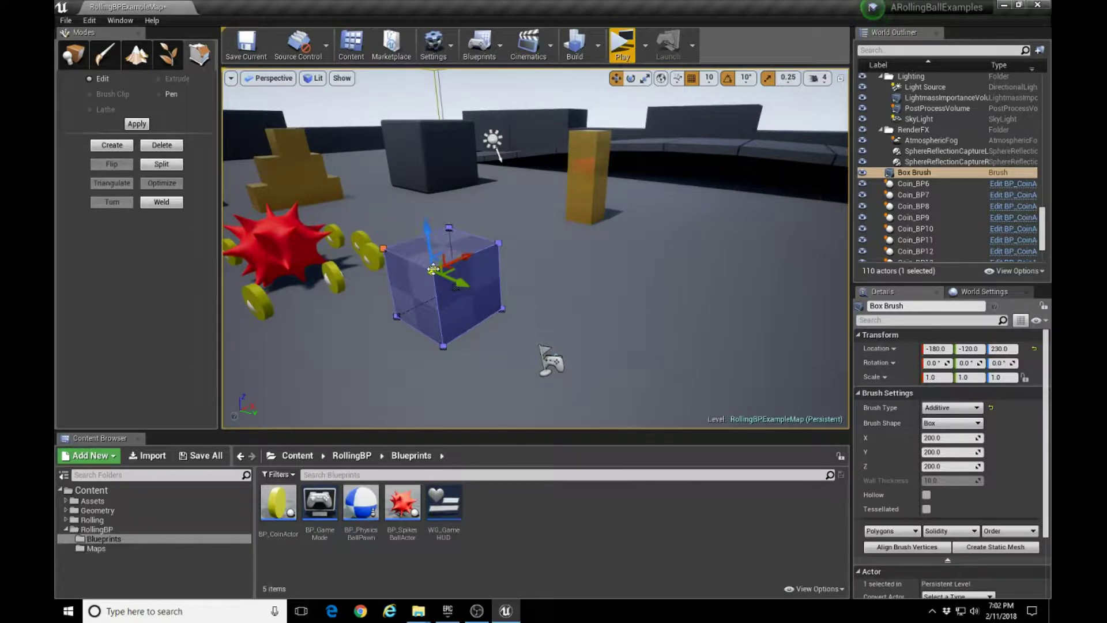
pyautogui.moveTo(426, 225); pyautogui.dragTo(438, 310)
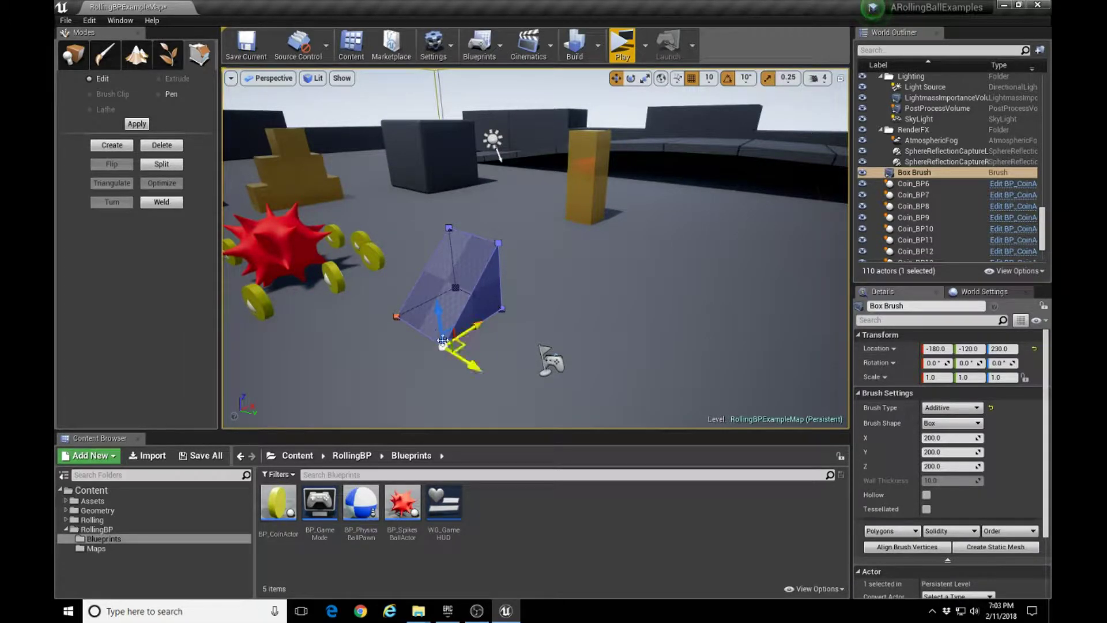
# Select the four vertices of the ramp's tall rear face and move them along X towards the orange tower to lengthen the ramp.
pyautogui.moveTo(566, 314)
pyautogui.mouseDown(button='right')
pyautogui.moveTo(441, 295)
pyautogui.moveTo(487, 238)
pyautogui.mouseUp(button='right')
pyautogui.press('d')
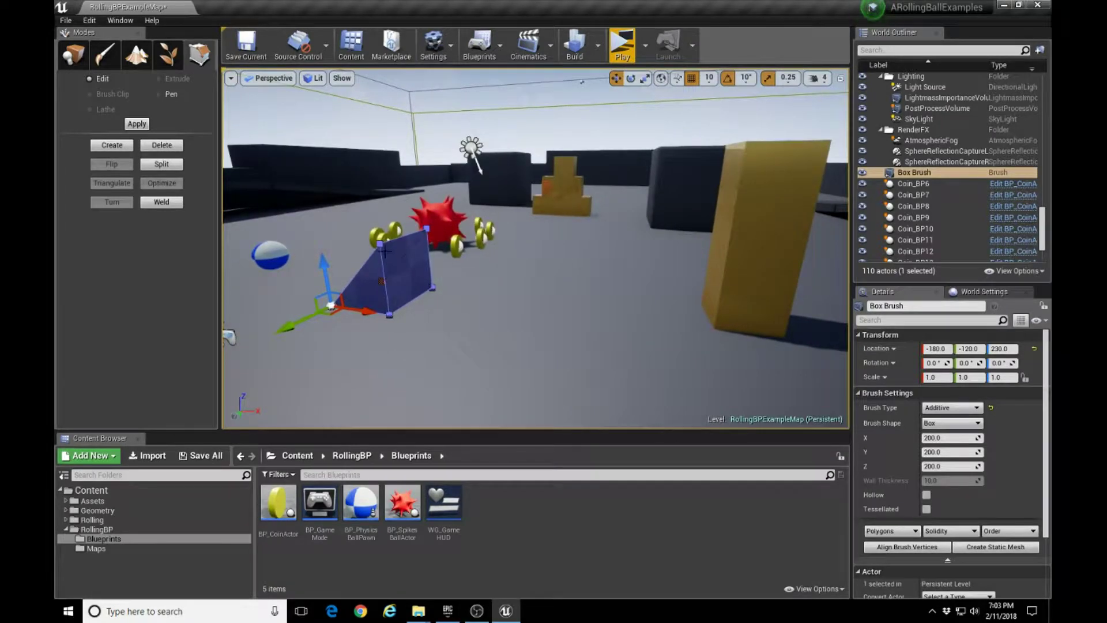
pyautogui.click(379, 244)
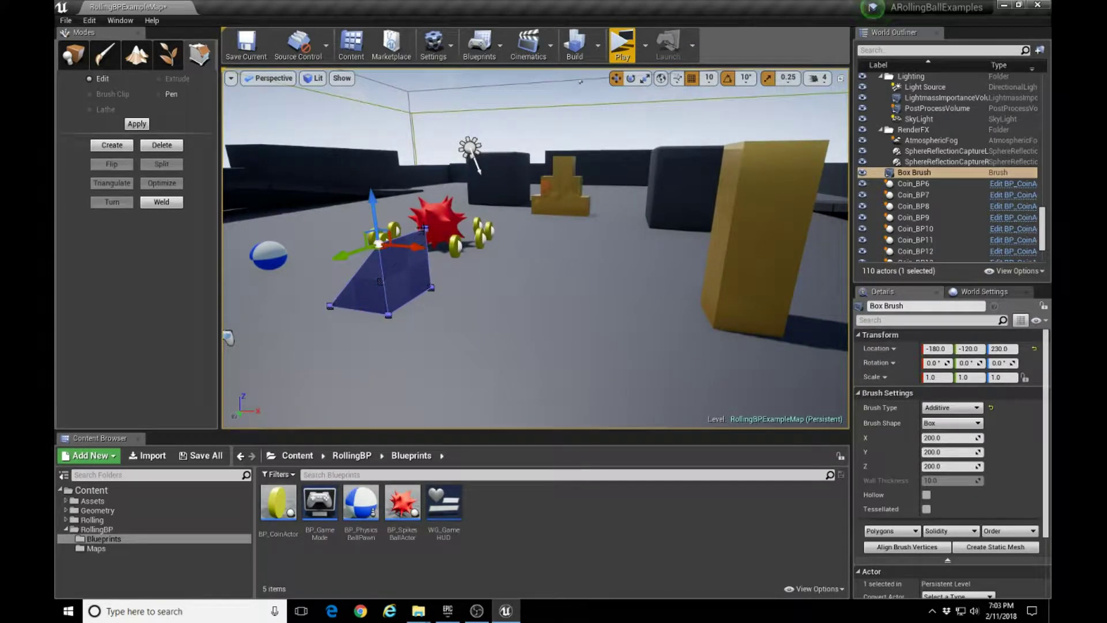
pyautogui.keyDown('ctrl'); pyautogui.click(425, 229); pyautogui.keyUp('ctrl')
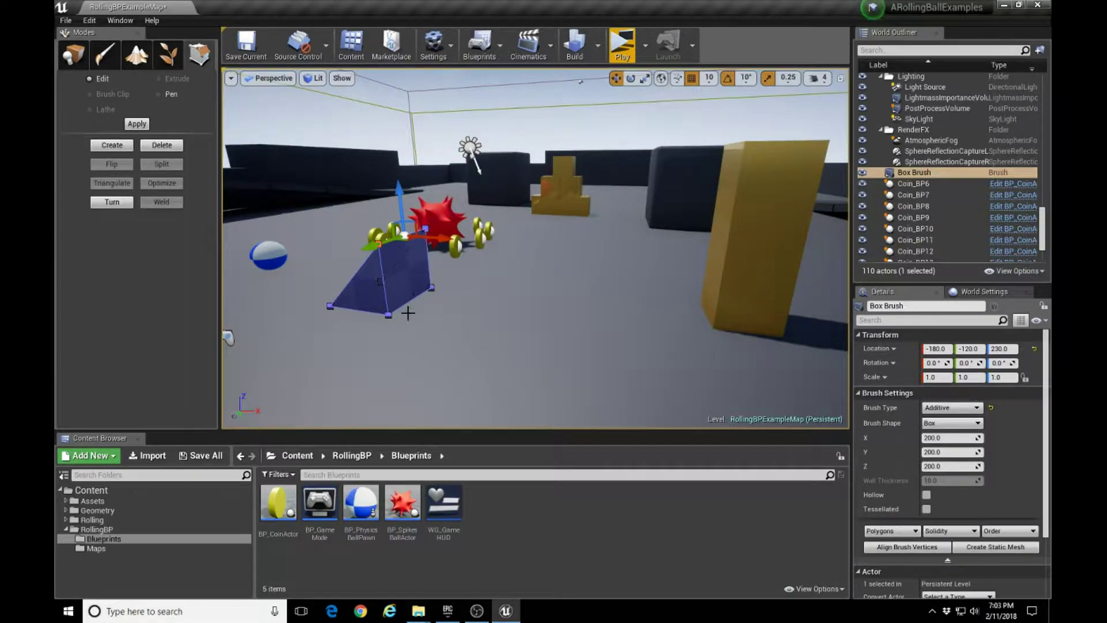
pyautogui.click(387, 316)
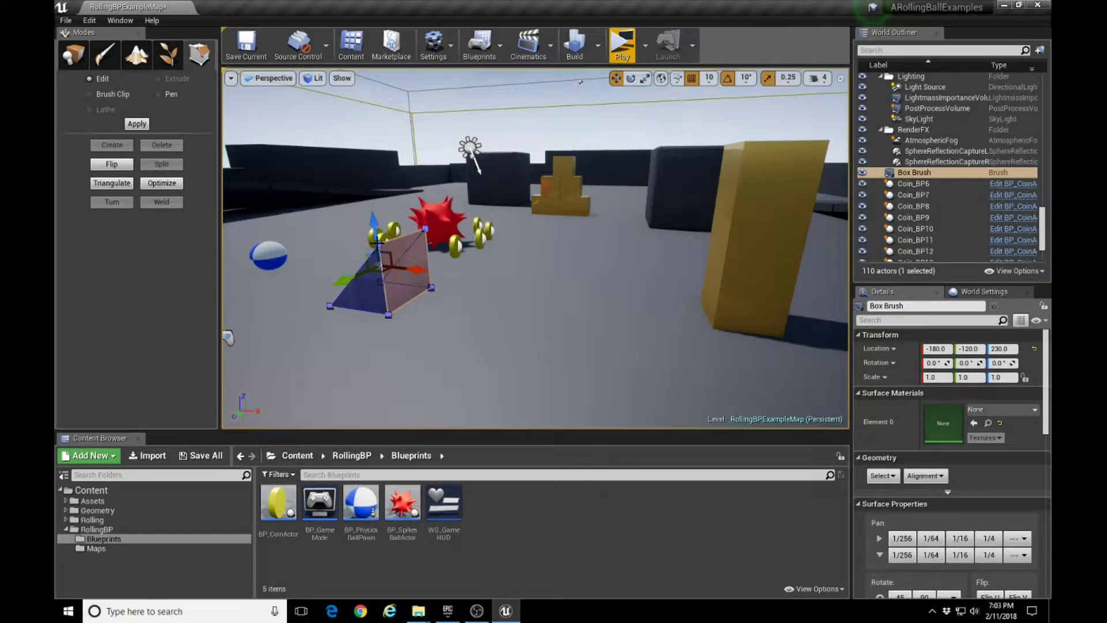
pyautogui.click(377, 243)
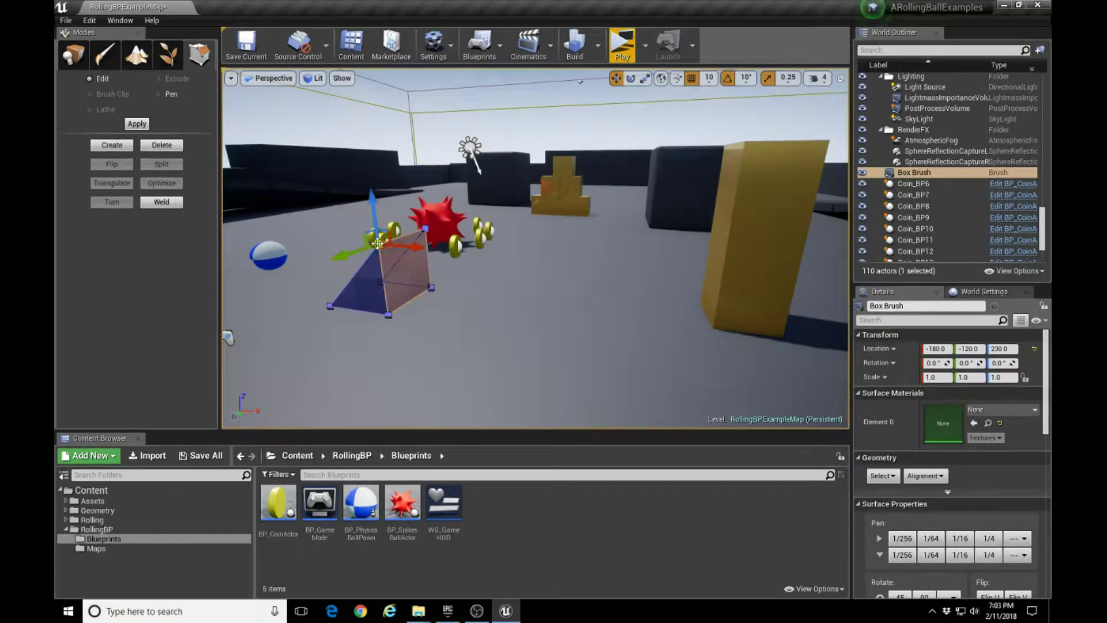
pyautogui.keyDown('ctrl'); pyautogui.click(424, 228); pyautogui.keyUp('ctrl')
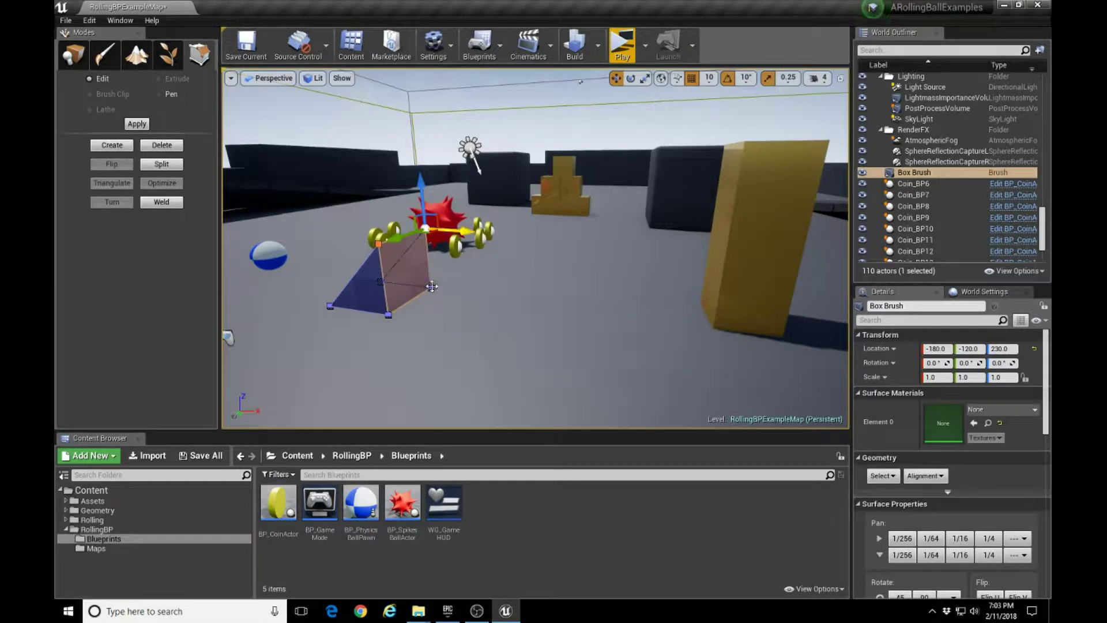
pyautogui.keyDown('ctrl'); pyautogui.click(432, 286); pyautogui.keyUp('ctrl')
pyautogui.keyDown('ctrl'); pyautogui.click(388, 316); pyautogui.keyUp('ctrl')
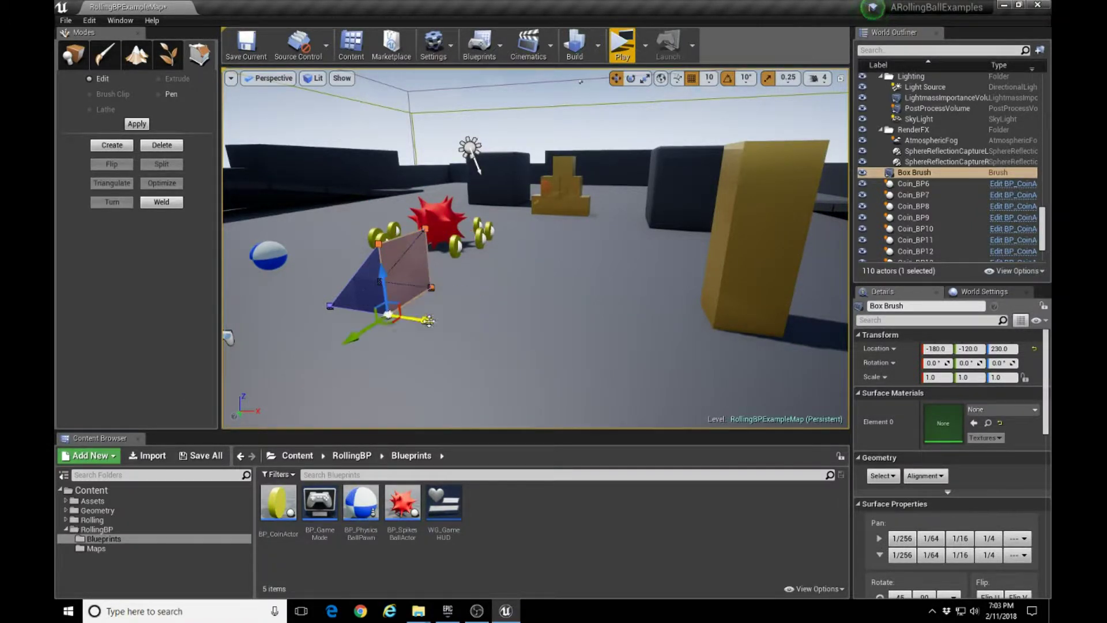
pyautogui.moveTo(426, 319)
pyautogui.mouseDown()
pyautogui.moveTo(551, 351)
pyautogui.moveTo(721, 372)
pyautogui.moveTo(668, 366)
pyautogui.mouseUp()
# Return to Place mode and move the ramp brush along Y to -240 to line it up with the orange tower.
pyautogui.press('a')
pyautogui.moveTo(587, 371); pyautogui.dragTo(749, 360, button='right')
pyautogui.press('s')
pyautogui.moveTo(346, 280); pyautogui.dragTo(394, 284, button='right')
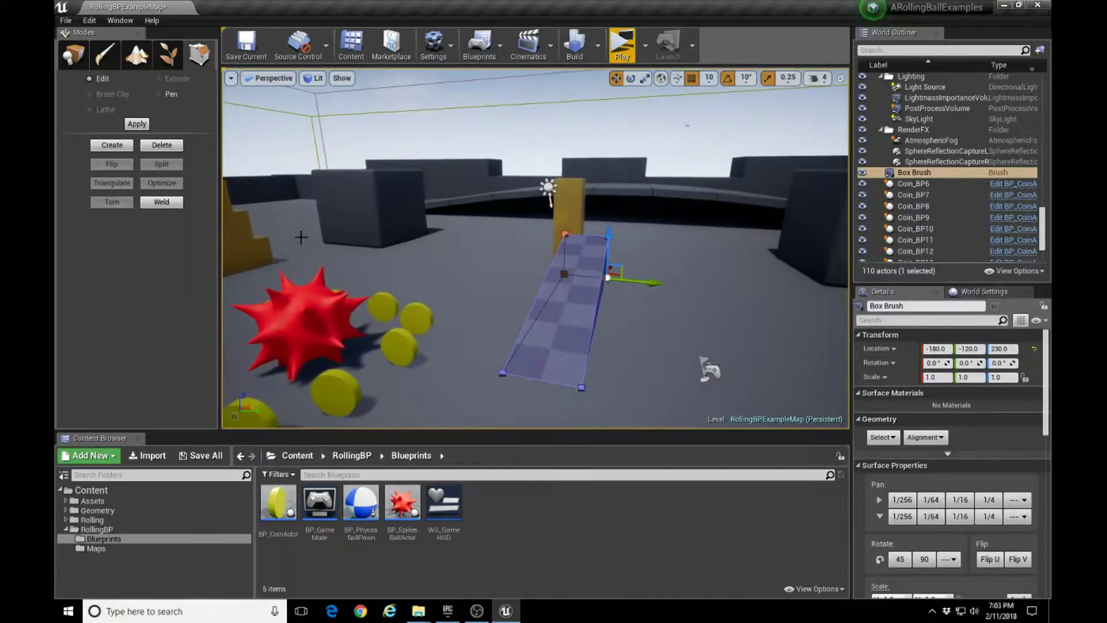
pyautogui.click(72, 64)
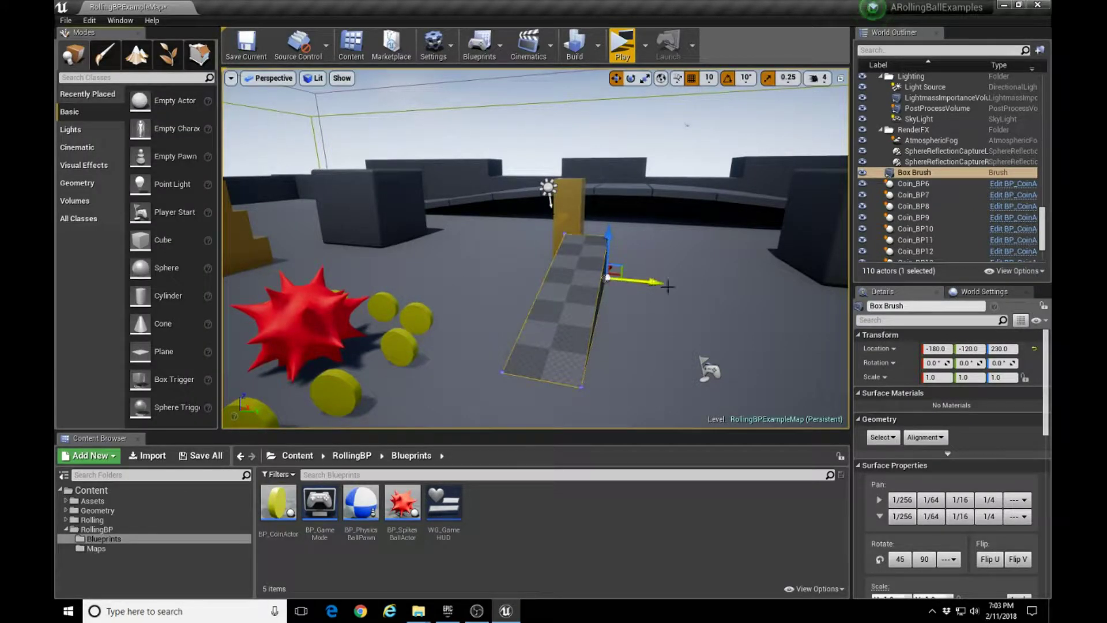
pyautogui.moveTo(657, 283); pyautogui.dragTo(628, 280)
pyautogui.press('s')
pyautogui.moveTo(597, 312)
pyautogui.mouseDown(button='right')
pyautogui.moveTo(583, 340)
pyautogui.moveTo(595, 321)
pyautogui.moveTo(603, 341)
pyautogui.moveTo(623, 340)
pyautogui.mouseUp(button='right')
pyautogui.press('s')
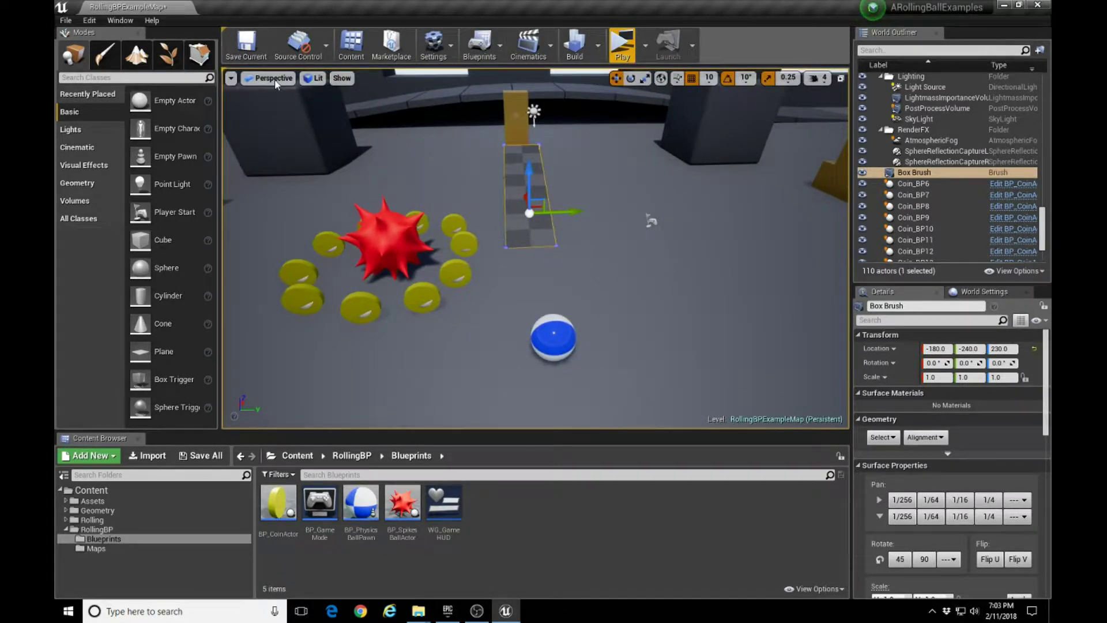
# Play-test the ramp by rolling the ball up it into the orange tower, and stop the preview.
pyautogui.click(623, 39)
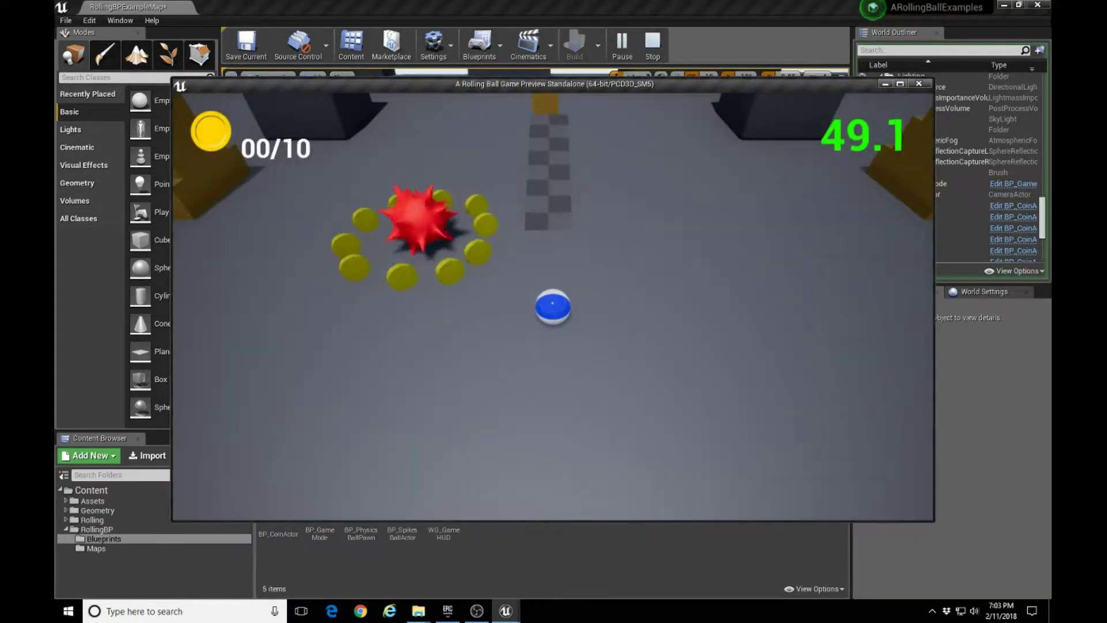
pyautogui.press('w')
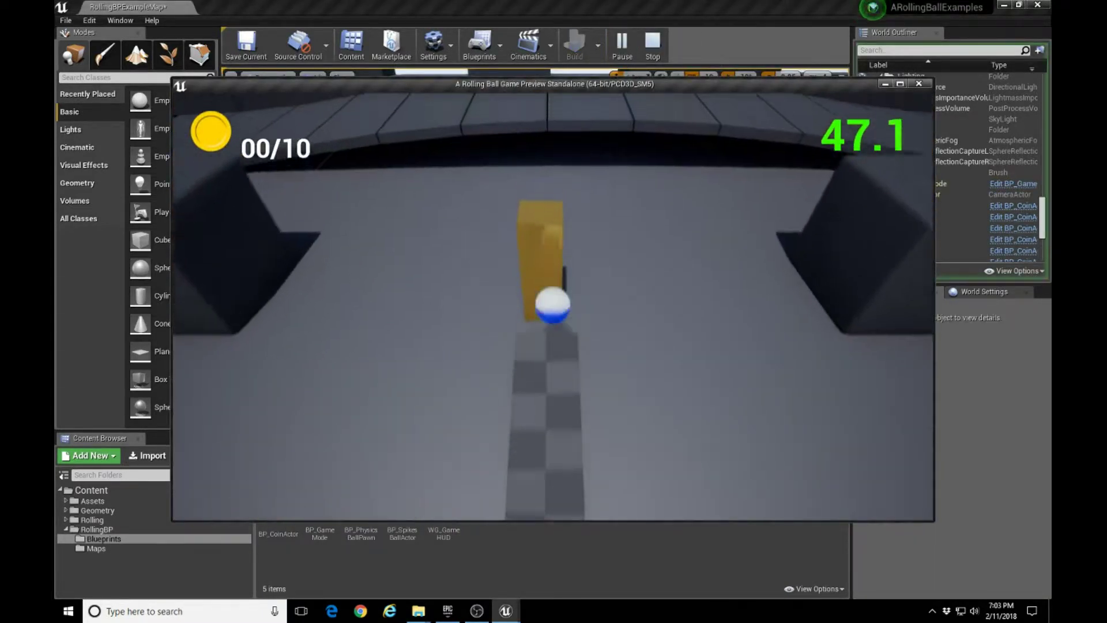
pyautogui.press('space')
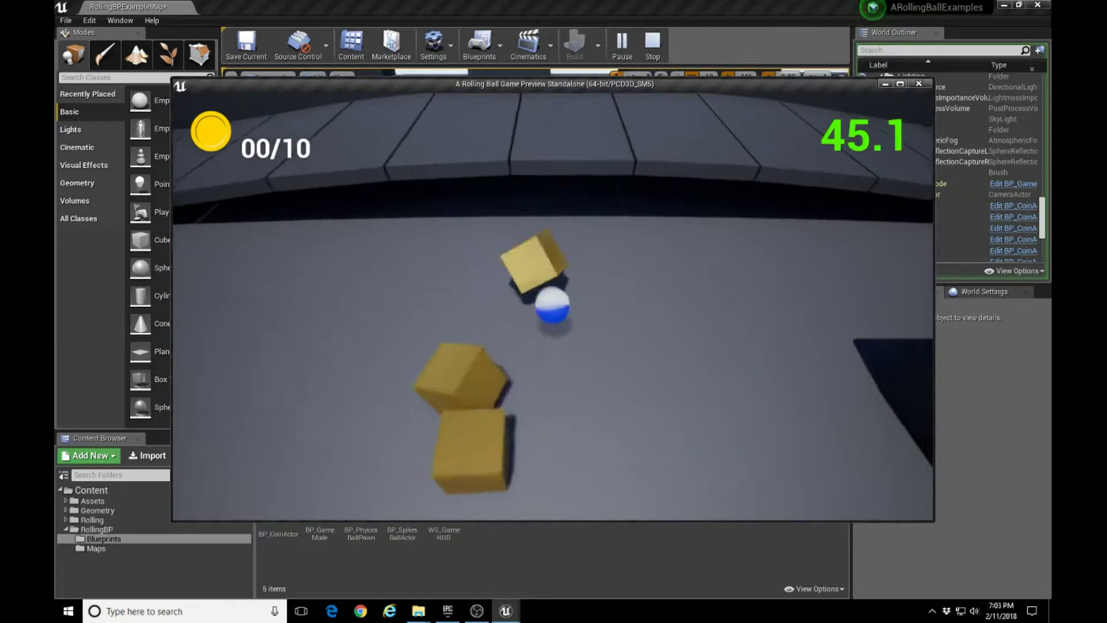
pyautogui.press('Escape')
# Duplicate the ring coin nearest the ramp and place the copy in front of the orange tower at about X 739, Y -268, Z 420.
pyautogui.moveTo(578, 251); pyautogui.dragTo(456, 211, button='right')
pyautogui.press('d')
pyautogui.press('a')
pyautogui.press('w')
pyautogui.press('a')
pyautogui.moveTo(567, 291); pyautogui.dragTo(612, 296, button='right')
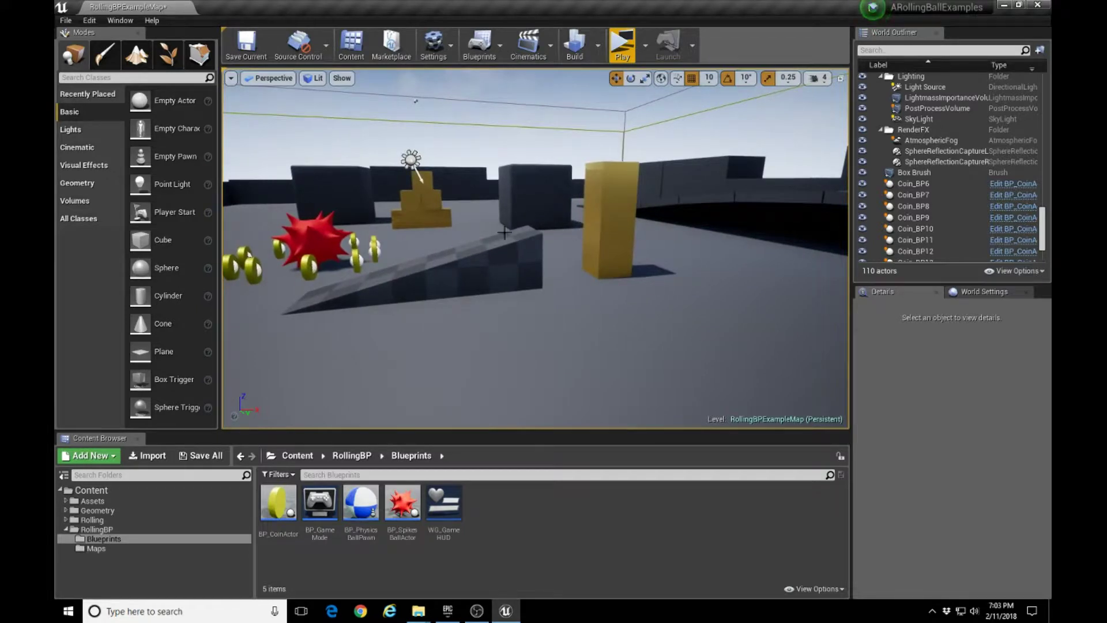
pyautogui.click(374, 247)
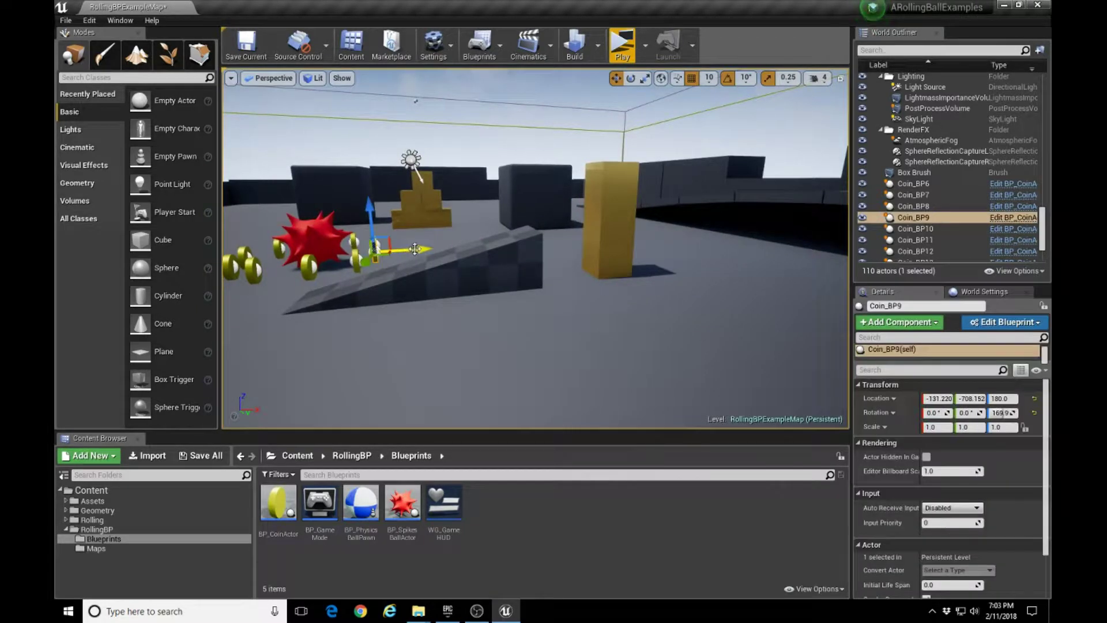
pyautogui.keyDown('alt'); pyautogui.moveTo(415, 248); pyautogui.dragTo(552, 247); pyautogui.keyUp('alt')
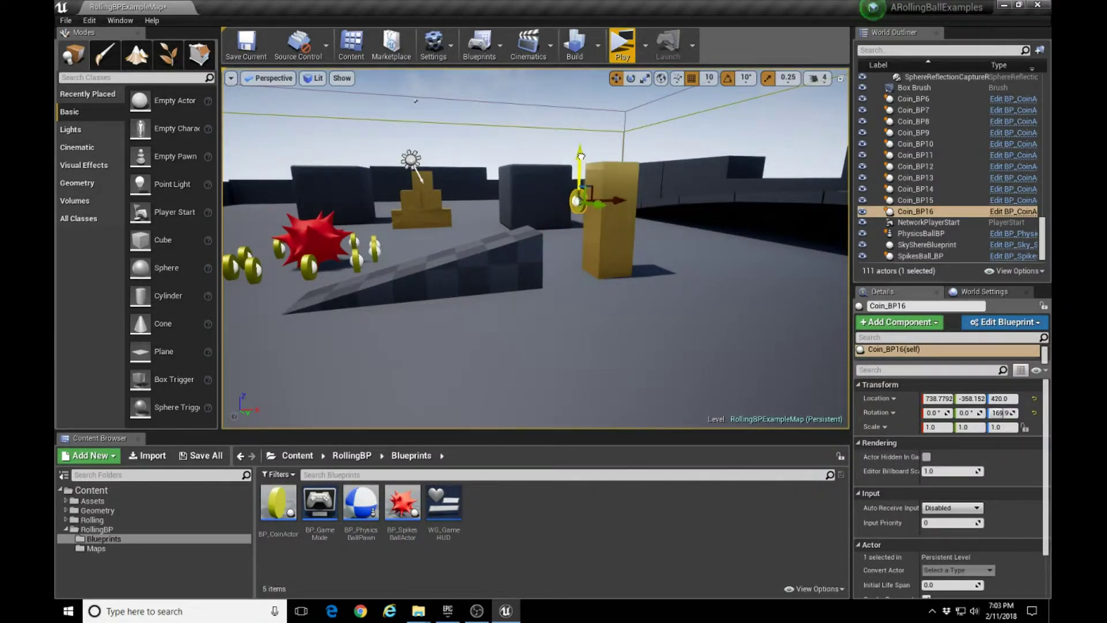
pyautogui.moveTo(570, 181); pyautogui.dragTo(545, 208, button='right')
pyautogui.moveTo(556, 175); pyautogui.dragTo(580, 168)
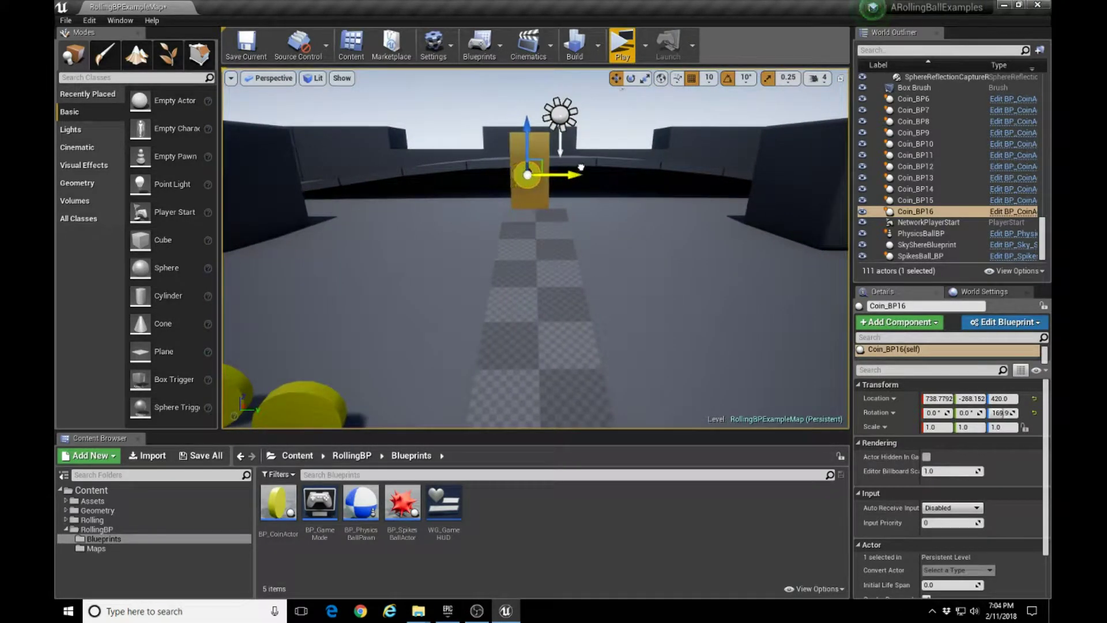
# Play-test the level by rolling the ball up the ramp into the coin and orange tower, and stop the preview.
pyautogui.click(622, 45)
pyautogui.press('w')
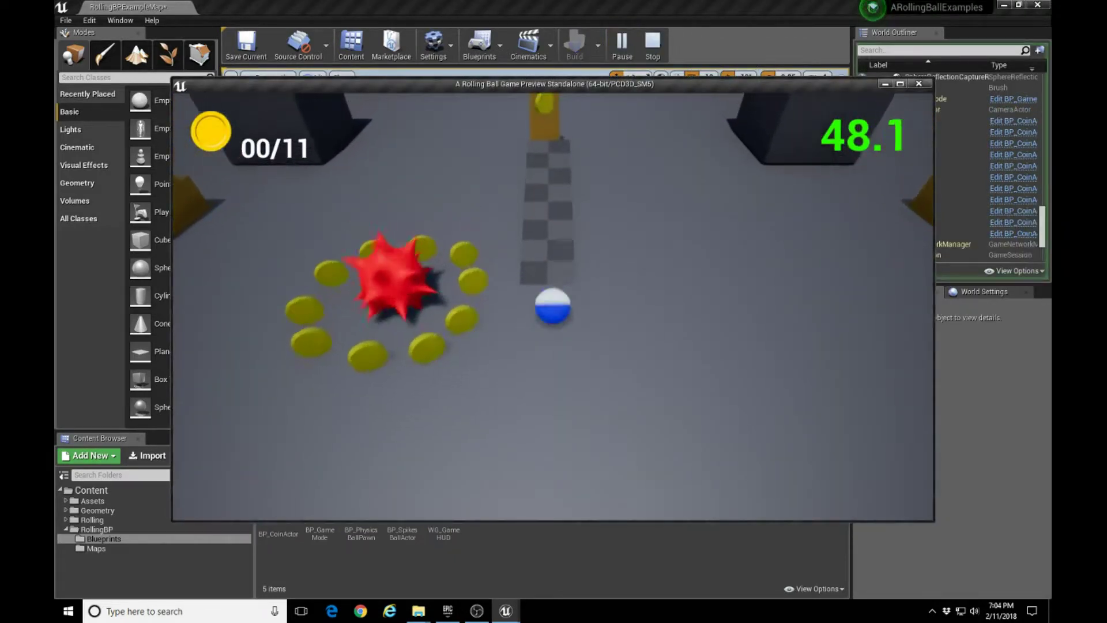
pyautogui.press('space')
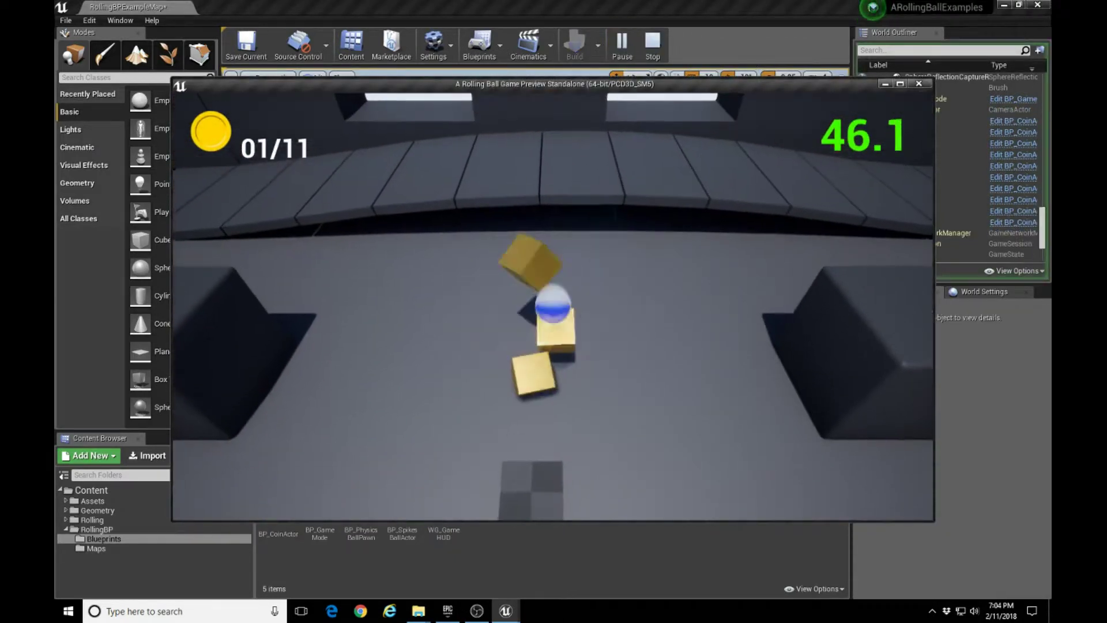
pyautogui.press('d')
pyautogui.press('w')
pyautogui.press('w')
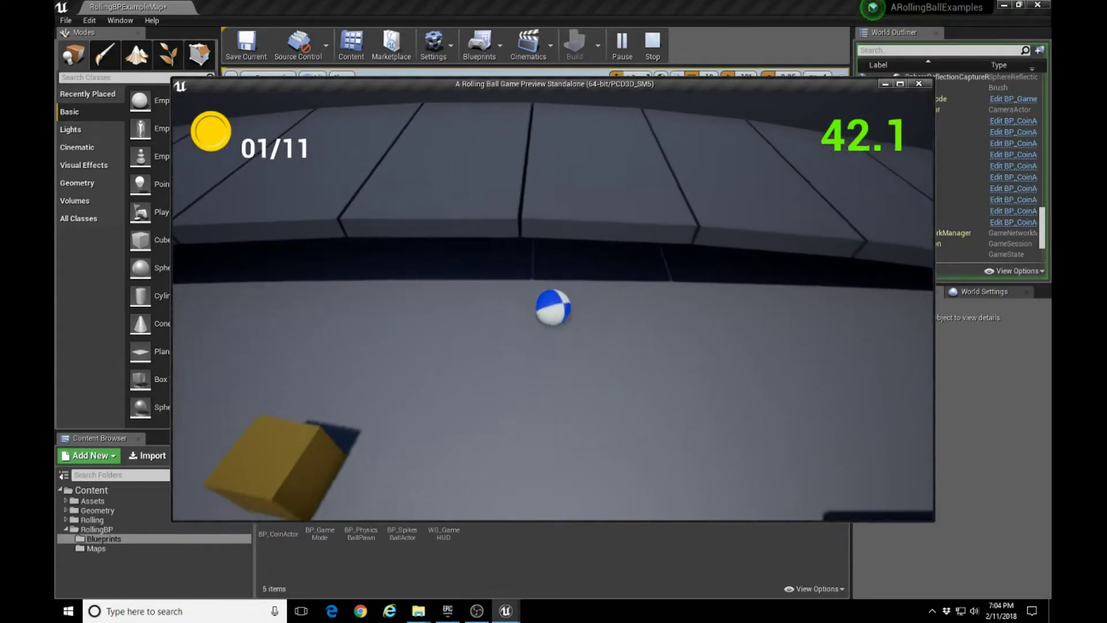
pyautogui.press('Escape')
# Duplicate the ring coin nearest the ramp and place three copies spaced along the long arched walkway.
pyautogui.moveTo(420, 220); pyautogui.dragTo(388, 227, button='right')
pyautogui.click(312, 287)
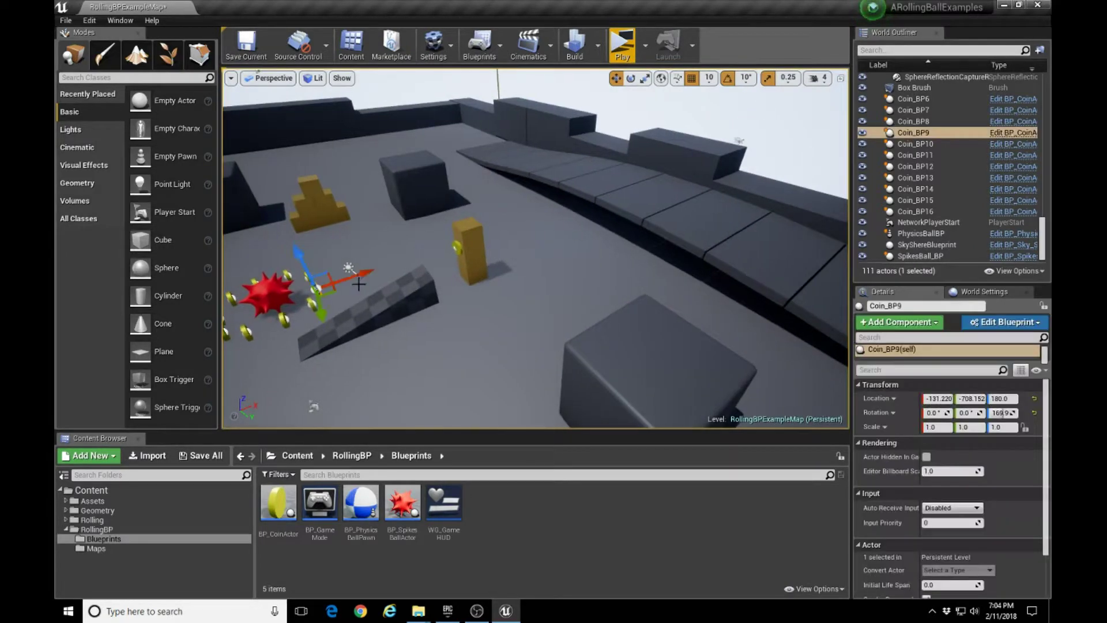
pyautogui.keyDown('alt'); pyautogui.moveTo(367, 272); pyautogui.dragTo(542, 107); pyautogui.keyUp('alt')
pyautogui.moveTo(575, 140); pyautogui.dragTo(826, 234)
pyautogui.moveTo(798, 167); pyautogui.dragTo(794, 176)
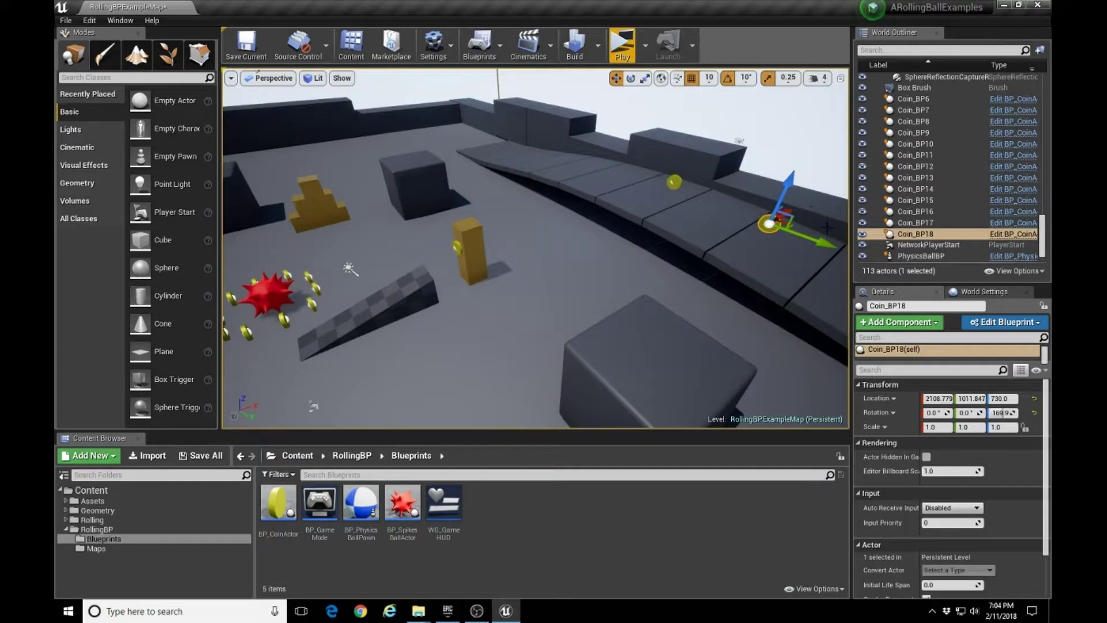
pyautogui.keyDown('alt'); pyautogui.moveTo(825, 241); pyautogui.dragTo(603, 178); pyautogui.keyUp('alt')
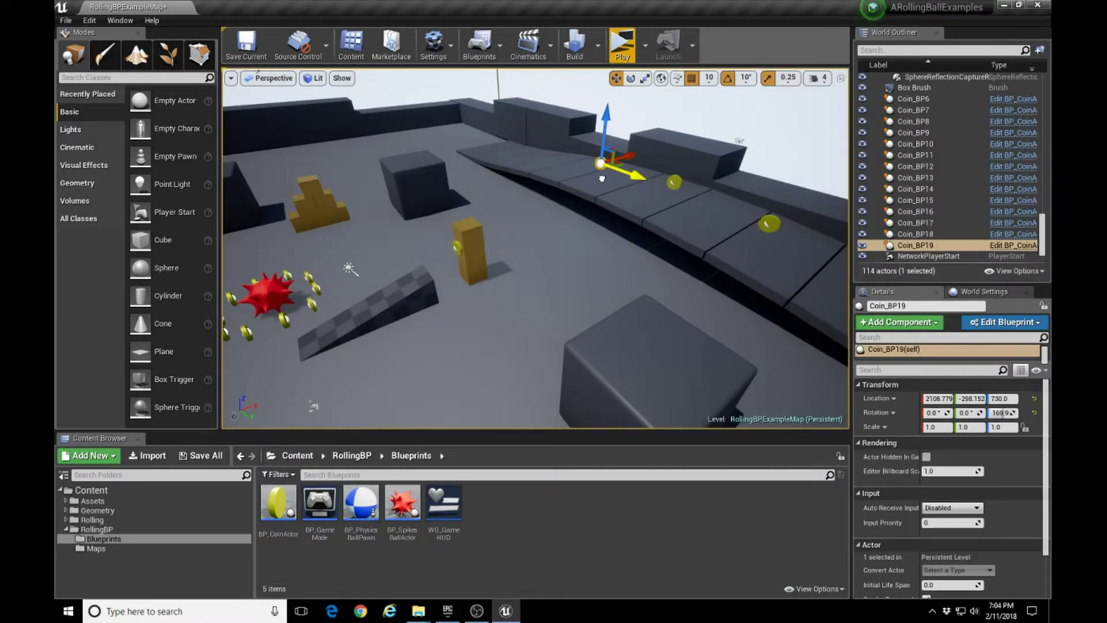
# Move the farthest walkway coin across and down onto the walkway, to about X 2429, Z 530.
pyautogui.moveTo(709, 210); pyautogui.dragTo(614, 209, button='right')
pyautogui.press('d')
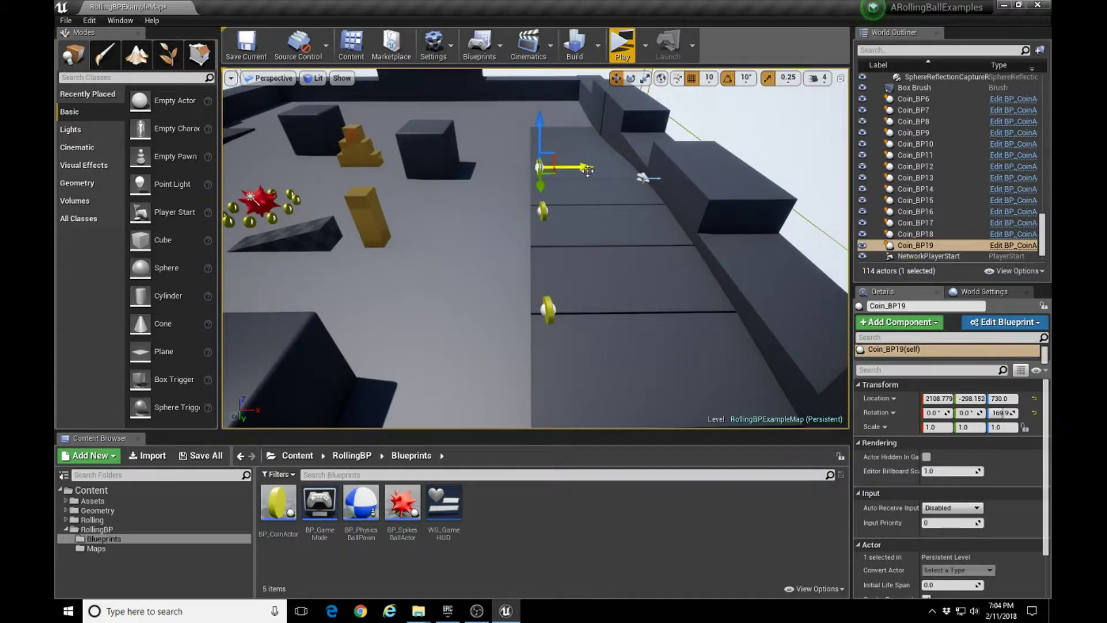
pyautogui.moveTo(587, 166); pyautogui.dragTo(629, 177)
pyautogui.moveTo(588, 119); pyautogui.dragTo(595, 150)
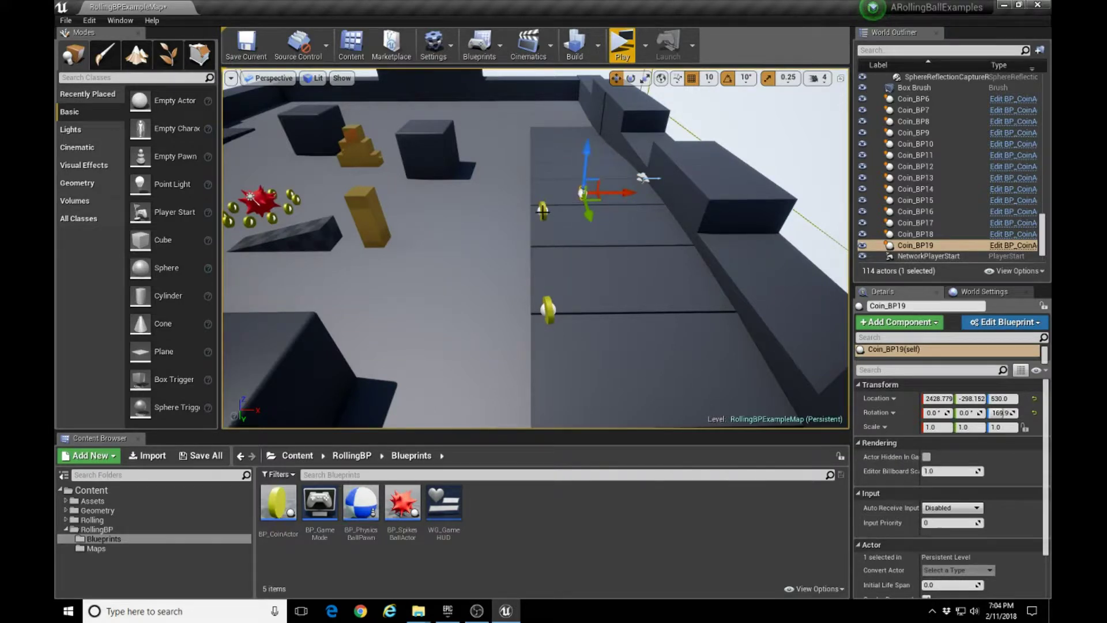
# Move the other two walkway coins inward and down, to about X 2369, Z 550 and X 2379, Z 640.
pyautogui.click(543, 211)
pyautogui.moveTo(588, 211); pyautogui.dragTo(609, 184)
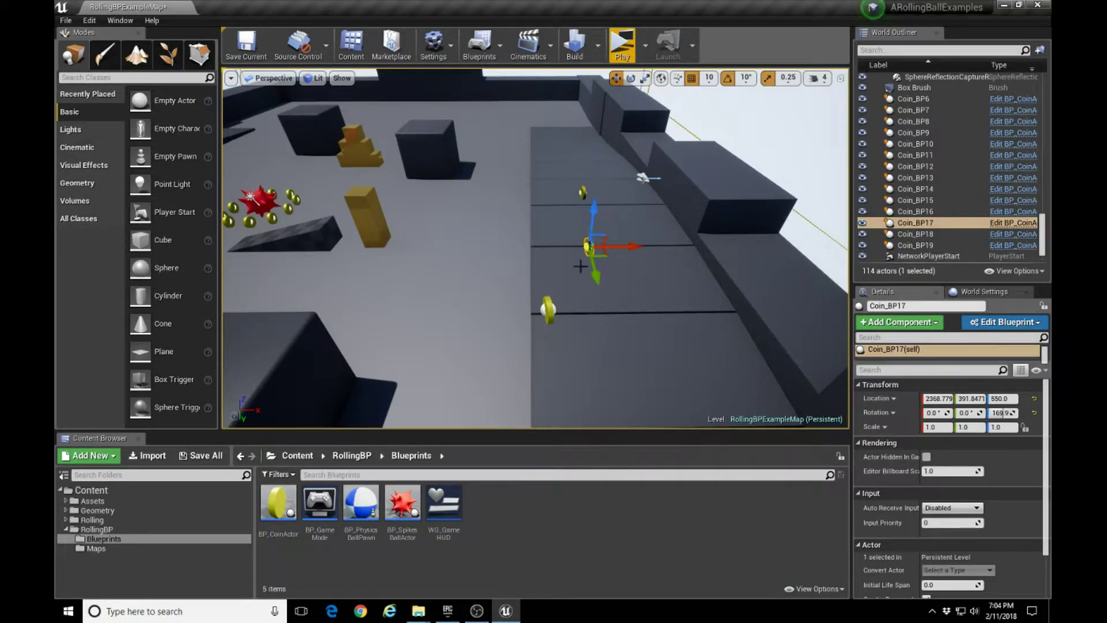
pyautogui.click(548, 309)
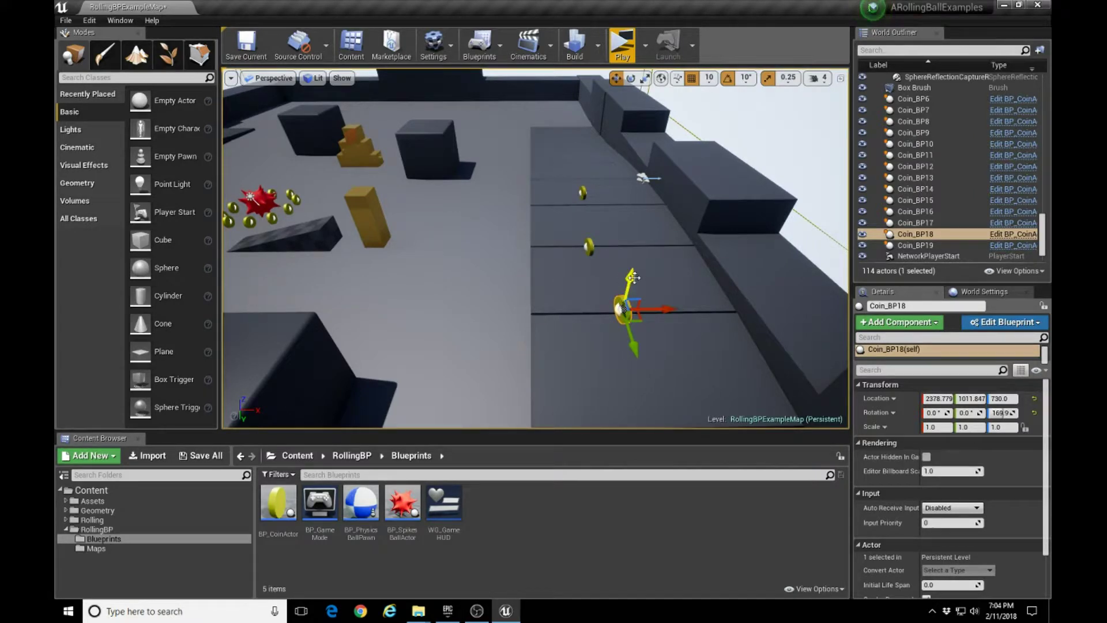
# Duplicate the nearest walkway coin and place the copy above the large cube at about X 949, Y 1152, Z 640.
pyautogui.moveTo(635, 297); pyautogui.dragTo(604, 276, button='right')
pyautogui.click(603, 242)
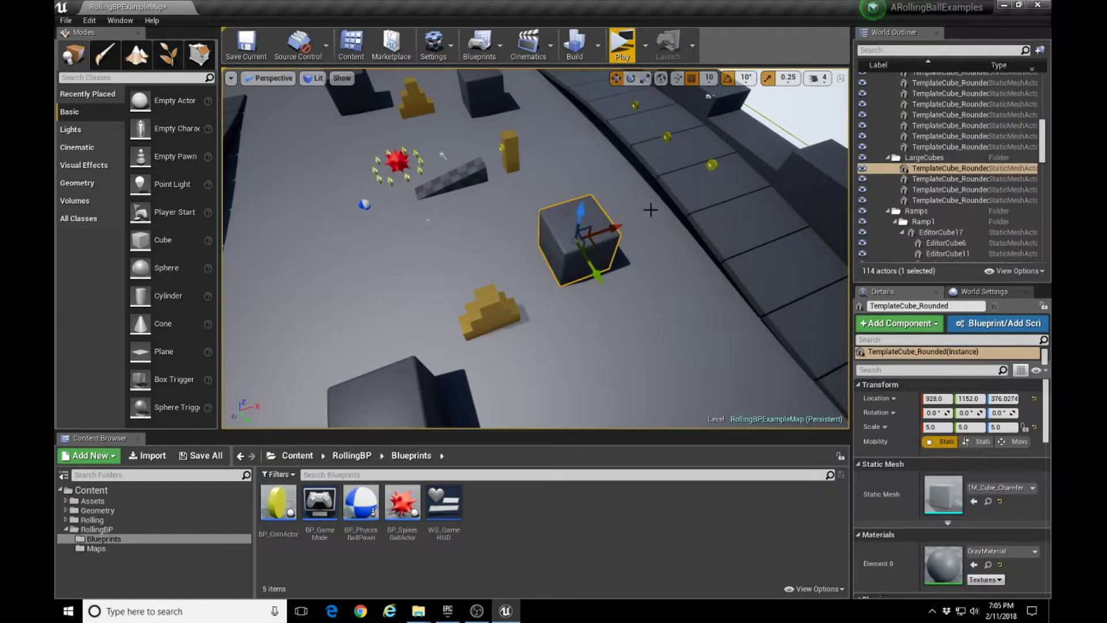
pyautogui.click(713, 164)
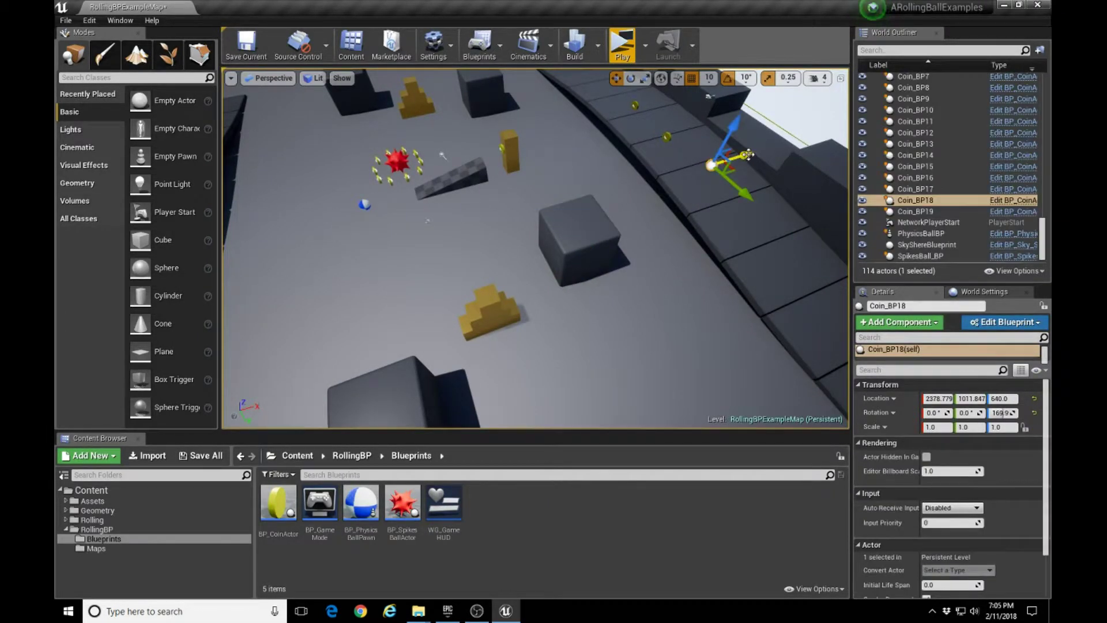
pyautogui.keyDown('alt'); pyautogui.moveTo(748, 155); pyautogui.dragTo(699, 178); pyautogui.keyUp('alt')
pyautogui.moveTo(628, 225); pyautogui.dragTo(761, 242, button='right')
pyautogui.moveTo(577, 254); pyautogui.dragTo(577, 232, button='right')
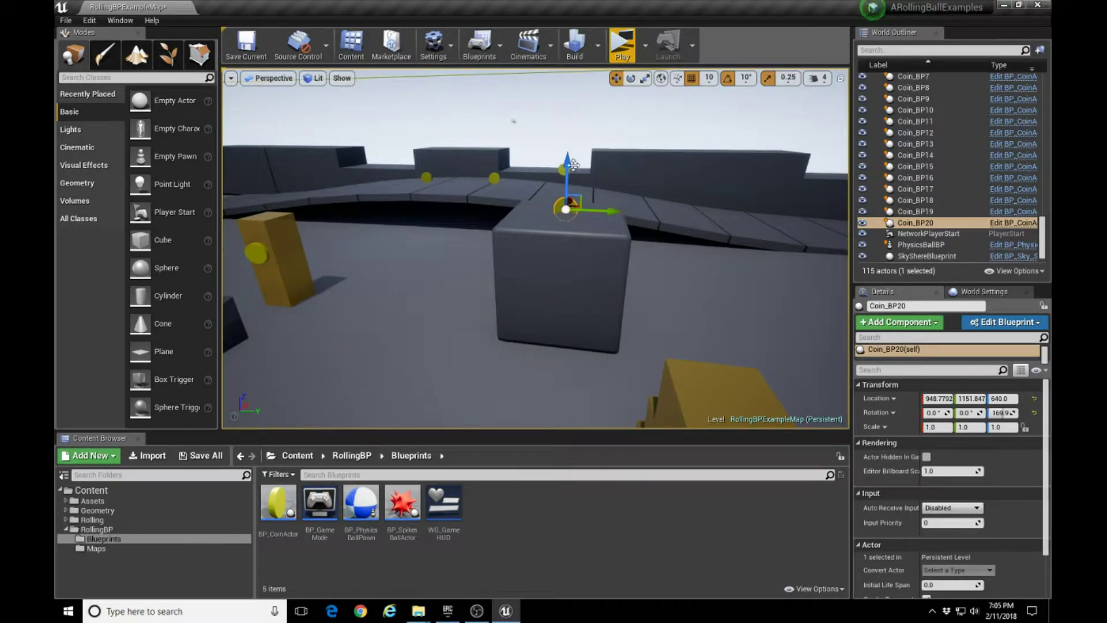
# Duplicate the ramp brush and move the copy along Y to 1700, beside the orange stepped block.
pyautogui.moveTo(379, 282)
pyautogui.mouseDown(button='right')
pyautogui.moveTo(318, 286)
pyautogui.moveTo(356, 340)
pyautogui.moveTo(325, 318)
pyautogui.mouseUp(button='right')
pyautogui.click(318, 288)
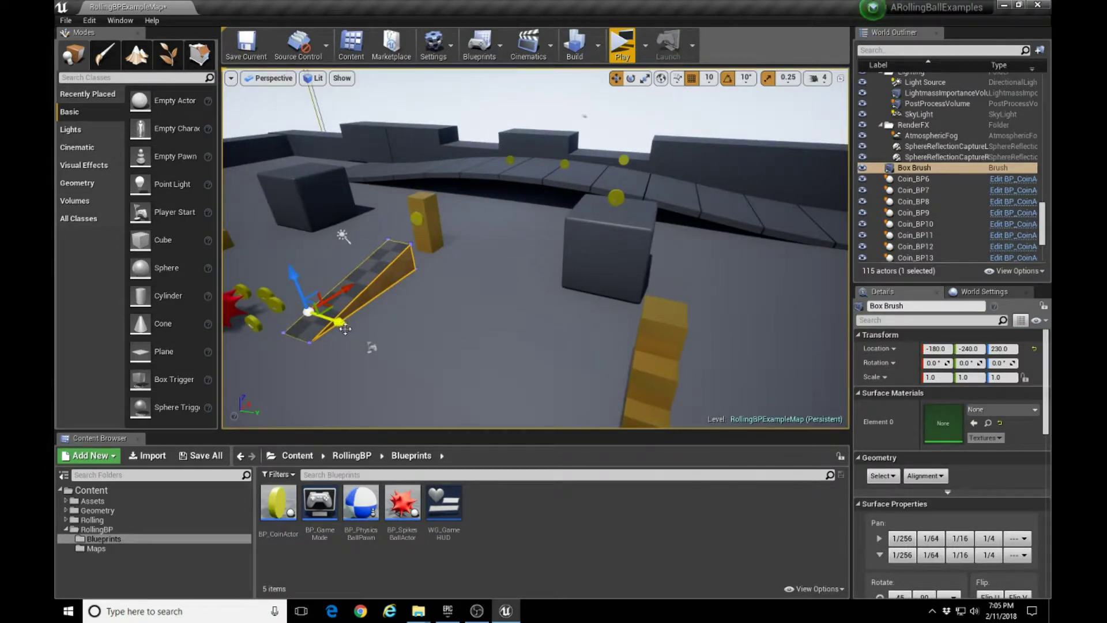
pyautogui.moveTo(341, 322)
pyautogui.keyDown('alt'); pyautogui.mouseDown()
pyautogui.moveTo(421, 323)
pyautogui.moveTo(700, 366)
pyautogui.mouseUp(); pyautogui.keyUp('alt')
pyautogui.keyDown('alt'); pyautogui.moveTo(805, 368); pyautogui.dragTo(808, 368); pyautogui.keyUp('alt')
pyautogui.moveTo(808, 369); pyautogui.dragTo(805, 395, button='right')
pyautogui.moveTo(677, 329); pyautogui.dragTo(641, 300, button='right')
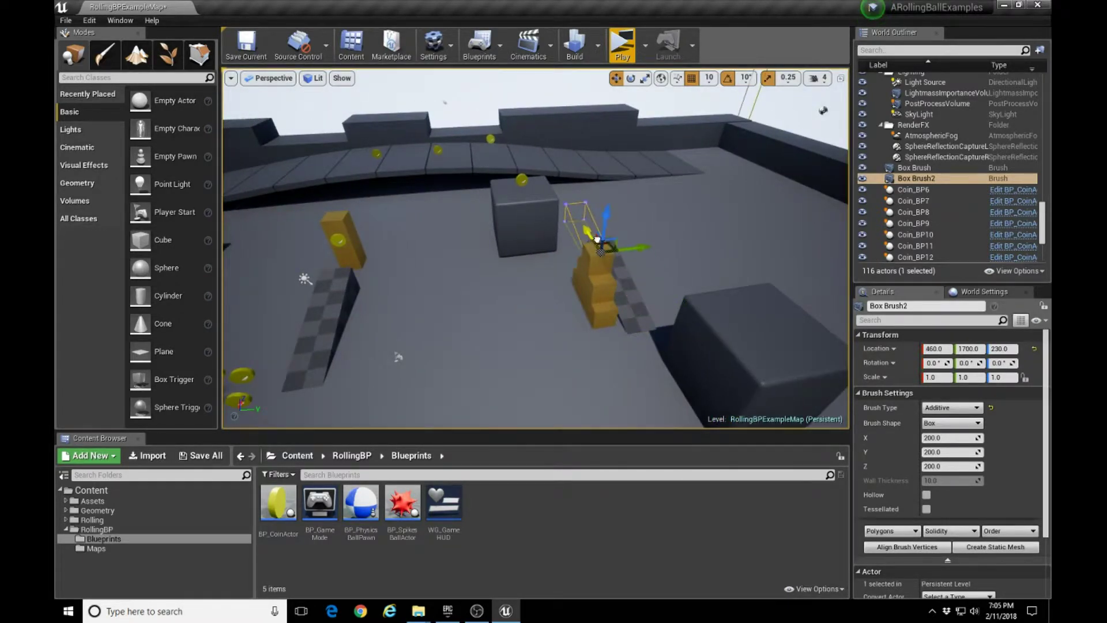
# Rotate the ramp copy to -90 degrees about the Z axis.
pyautogui.press('e')
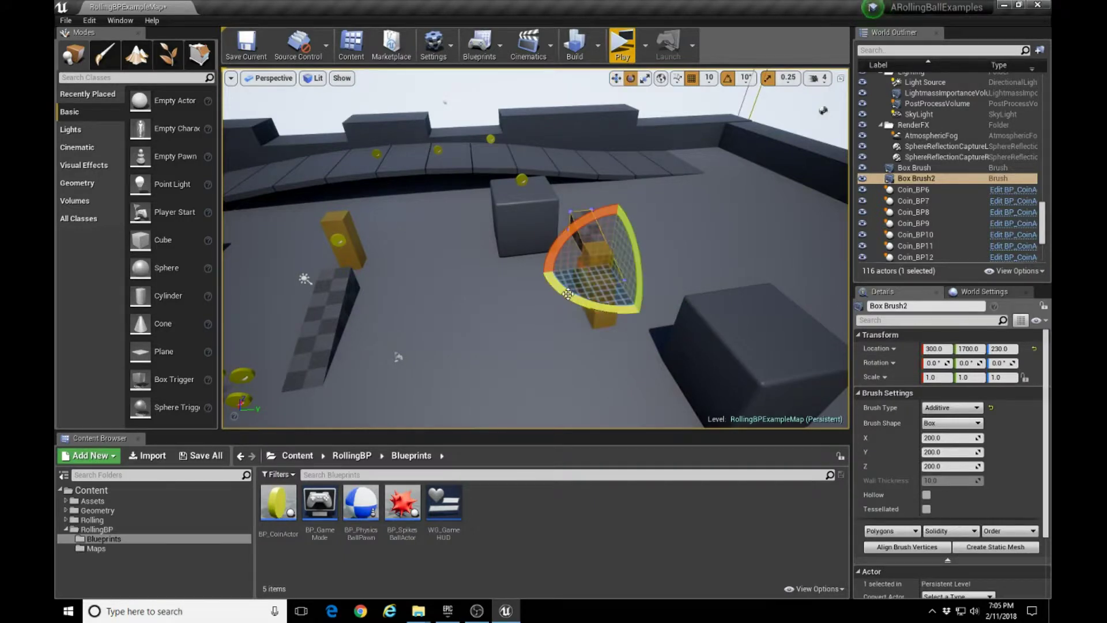
pyautogui.moveTo(567, 294); pyautogui.dragTo(558, 305)
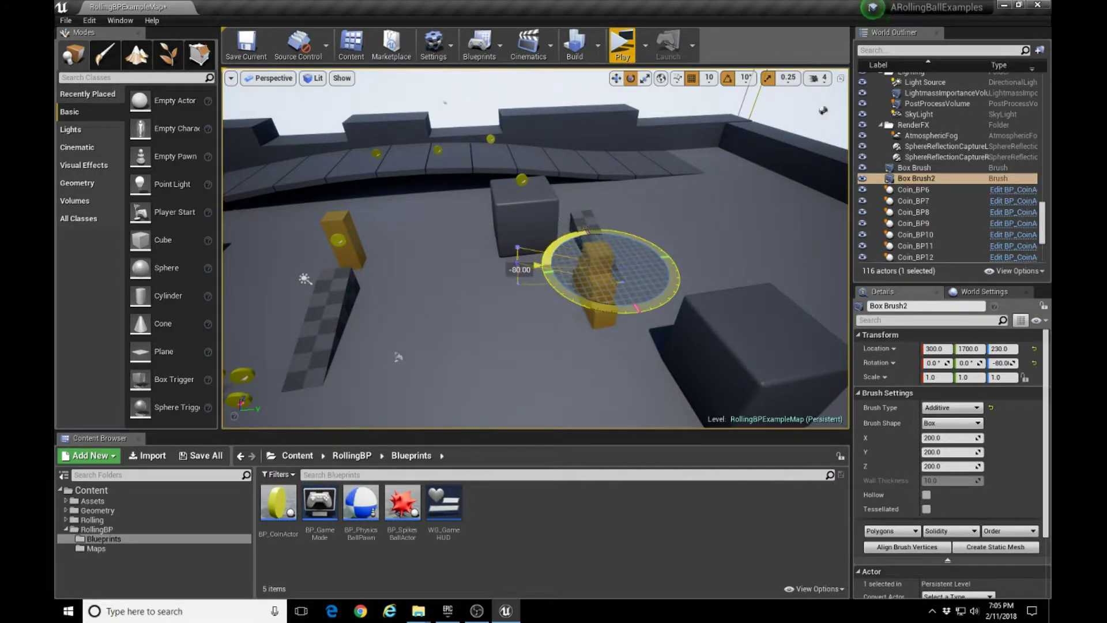
pyautogui.press('r')
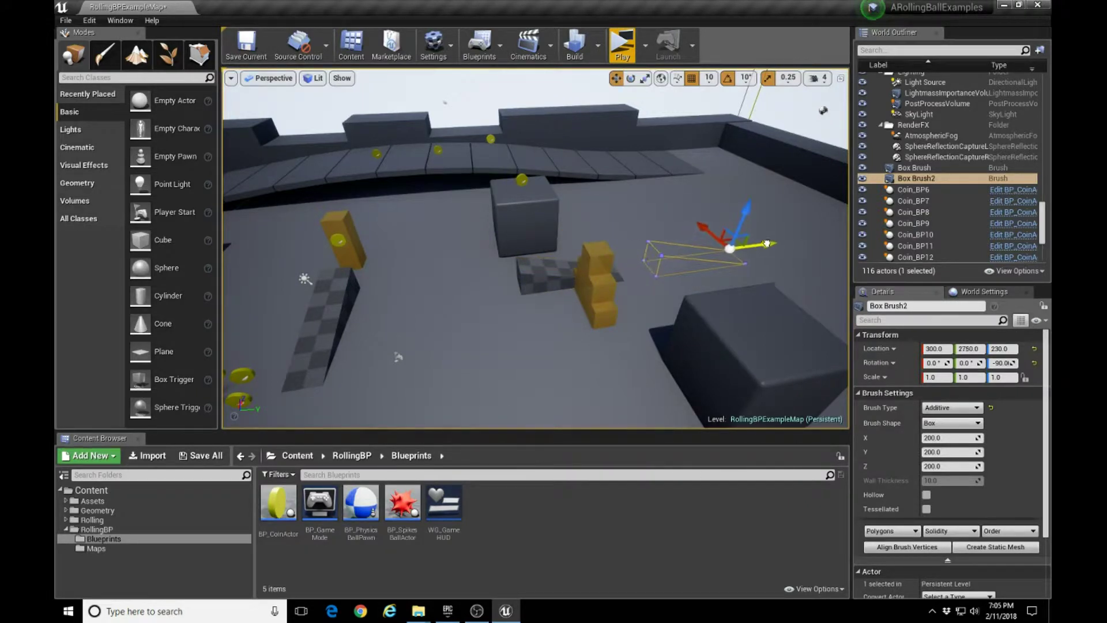
# Move the ramp copy to X 960, Y 2560 so it faces the large cube with the coin.
pyautogui.moveTo(743, 251); pyautogui.dragTo(736, 264)
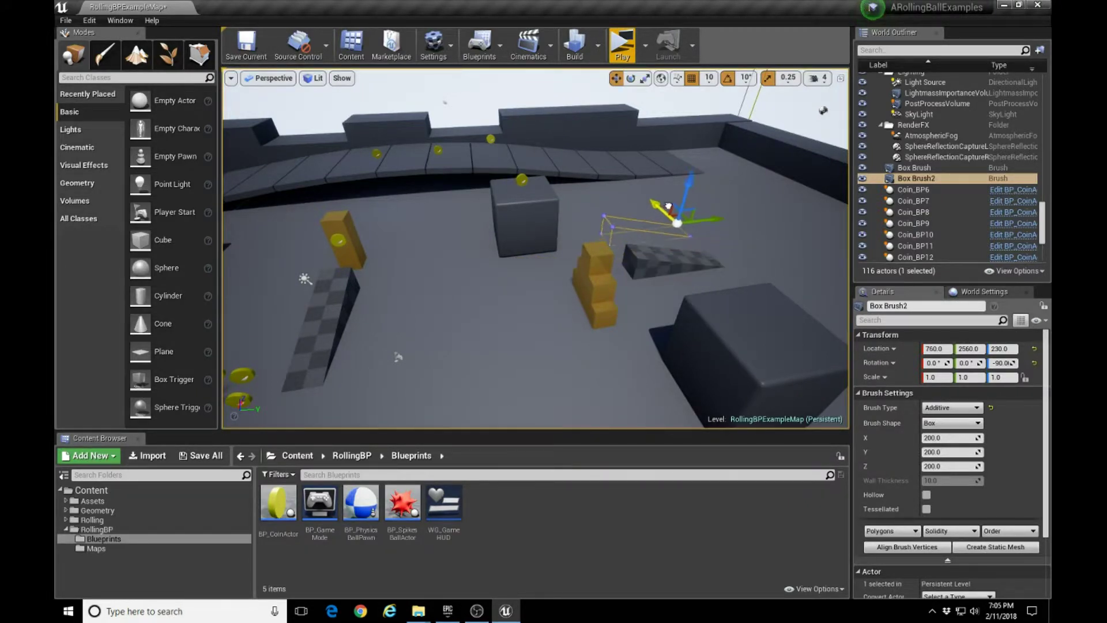
pyautogui.moveTo(653, 191); pyautogui.dragTo(657, 196)
pyautogui.moveTo(657, 195)
pyautogui.mouseDown(button='right')
pyautogui.moveTo(582, 215)
pyautogui.moveTo(553, 239)
pyautogui.moveTo(611, 233)
pyautogui.moveTo(599, 230)
pyautogui.mouseUp(button='right')
pyautogui.press('w')
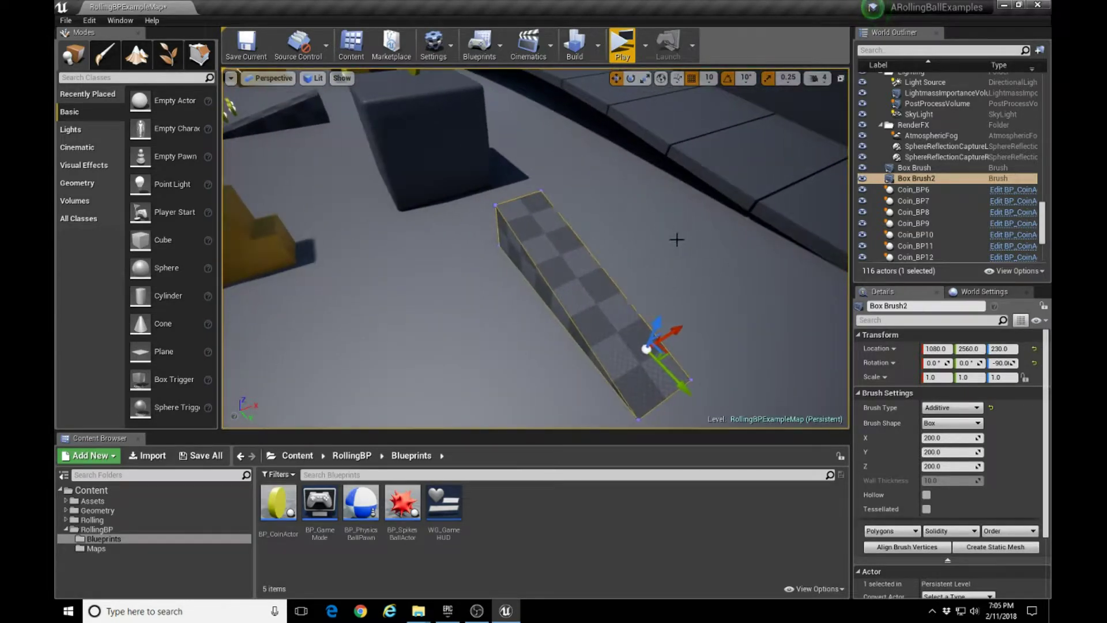
pyautogui.moveTo(682, 323); pyautogui.dragTo(648, 339)
# In Geometry Editing mode, raise the two top vertices of the ramp copy's tall end to about the cube's height.
pyautogui.press('a')
pyautogui.moveTo(504, 333)
pyautogui.mouseDown(button='right')
pyautogui.moveTo(511, 303)
pyautogui.moveTo(573, 299)
pyautogui.mouseUp(button='right')
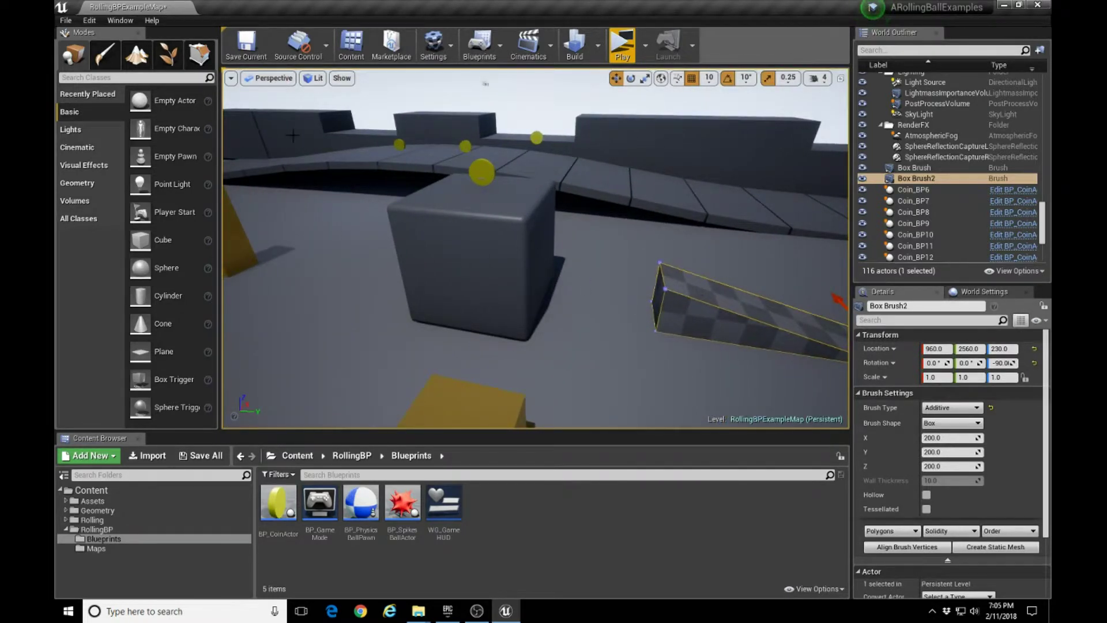
pyautogui.click(199, 55)
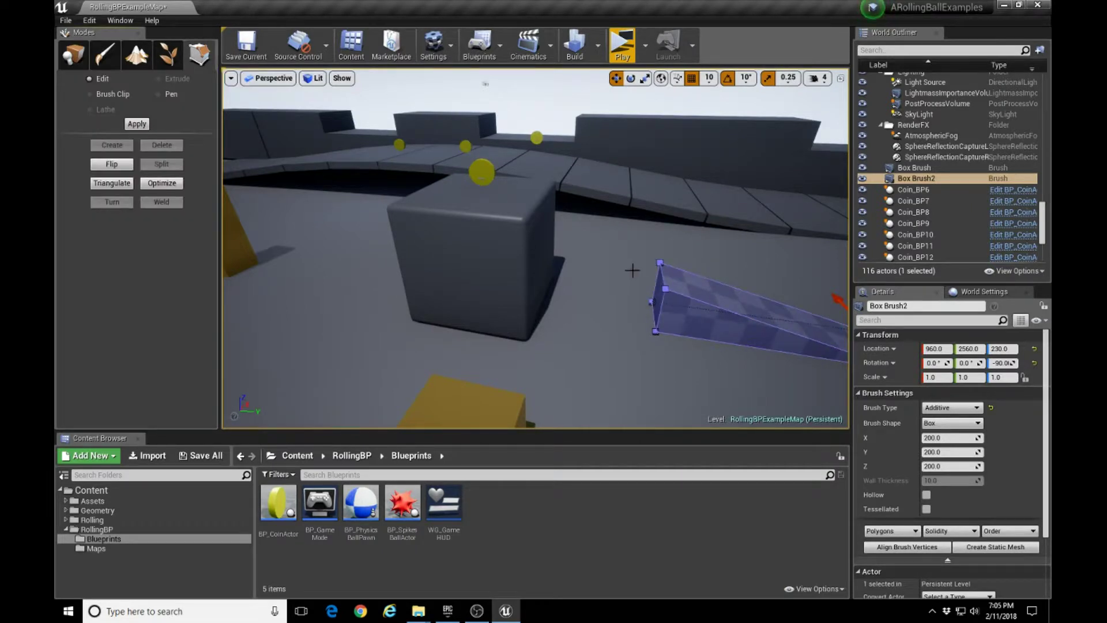
pyautogui.click(660, 262)
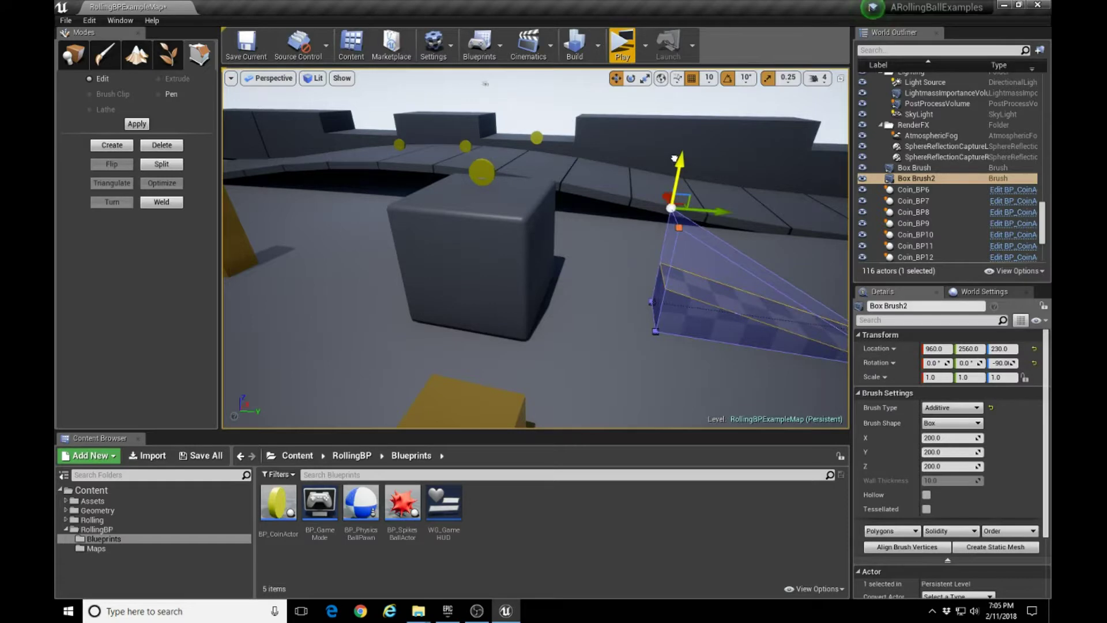
pyautogui.moveTo(675, 158); pyautogui.dragTo(675, 158)
# Move the tall face's four vertices along Y towards the cube, and one long side's vertices along X to widen the ramp.
pyautogui.moveTo(694, 279)
pyautogui.mouseDown(button='right')
pyautogui.moveTo(693, 295)
pyautogui.moveTo(737, 306)
pyautogui.moveTo(690, 287)
pyautogui.mouseUp(button='right')
pyautogui.press('d')
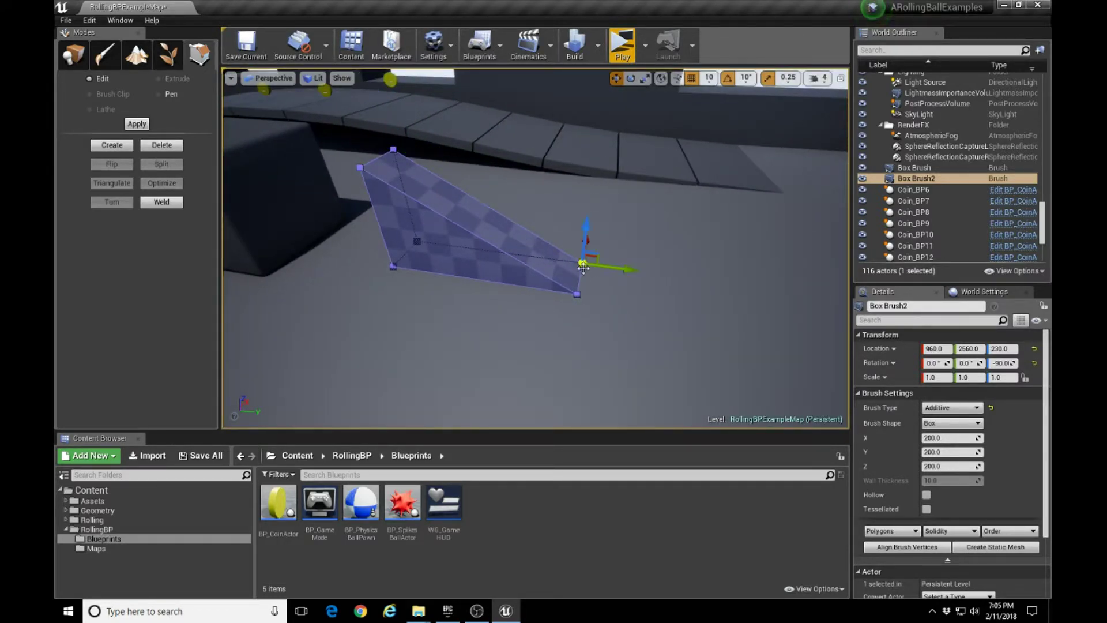
pyautogui.moveTo(464, 305); pyautogui.dragTo(490, 278, button='right')
pyautogui.press('a')
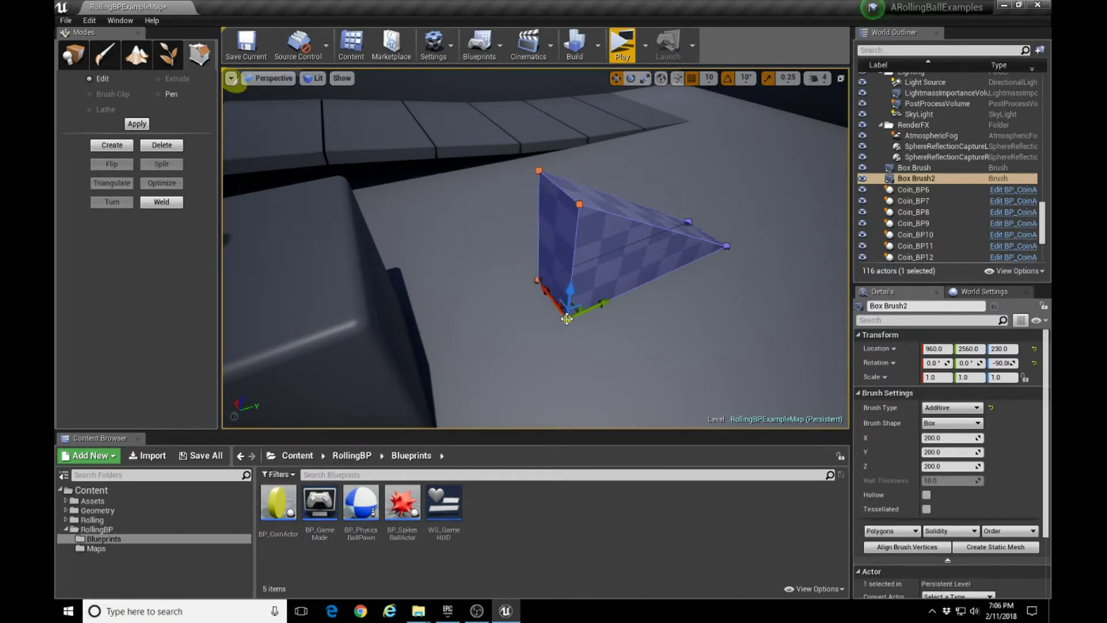
pyautogui.moveTo(594, 307)
pyautogui.mouseDown()
pyautogui.moveTo(507, 346)
pyautogui.moveTo(524, 338)
pyautogui.moveTo(497, 376)
pyautogui.mouseUp()
pyautogui.moveTo(497, 376); pyautogui.dragTo(572, 350, button='right')
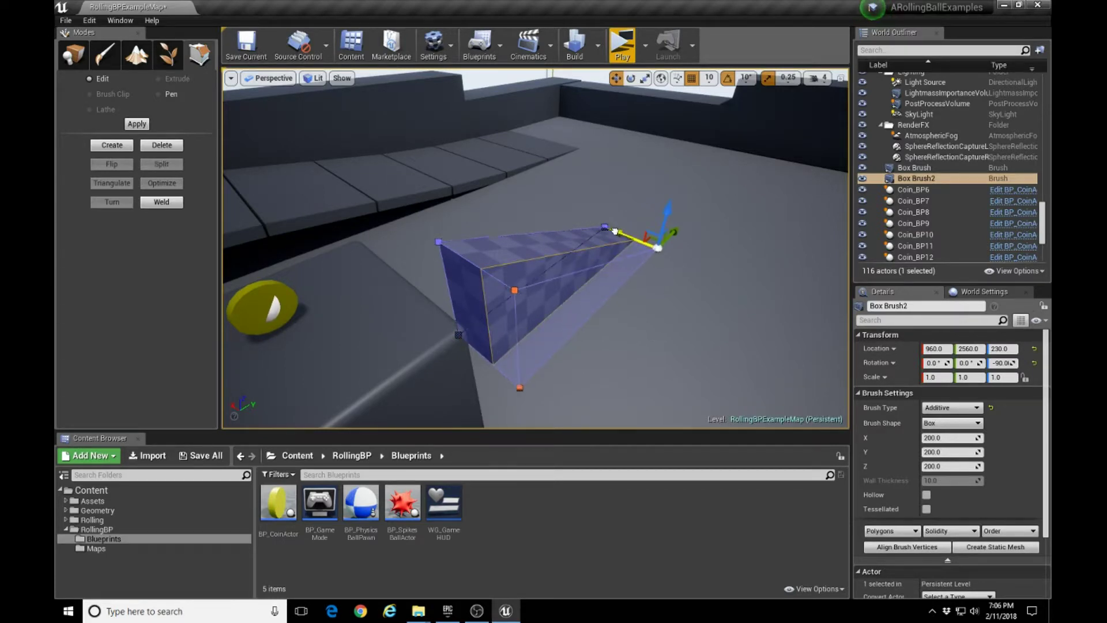
pyautogui.moveTo(636, 246); pyautogui.dragTo(637, 247)
# Return to Place mode and move the widened ramp along X to 1080 to line it up with the large cube.
pyautogui.moveTo(647, 291)
pyautogui.mouseDown(button='right')
pyautogui.moveTo(554, 317)
pyautogui.moveTo(381, 317)
pyautogui.moveTo(357, 334)
pyautogui.moveTo(380, 322)
pyautogui.mouseUp(button='right')
pyautogui.click(70, 56)
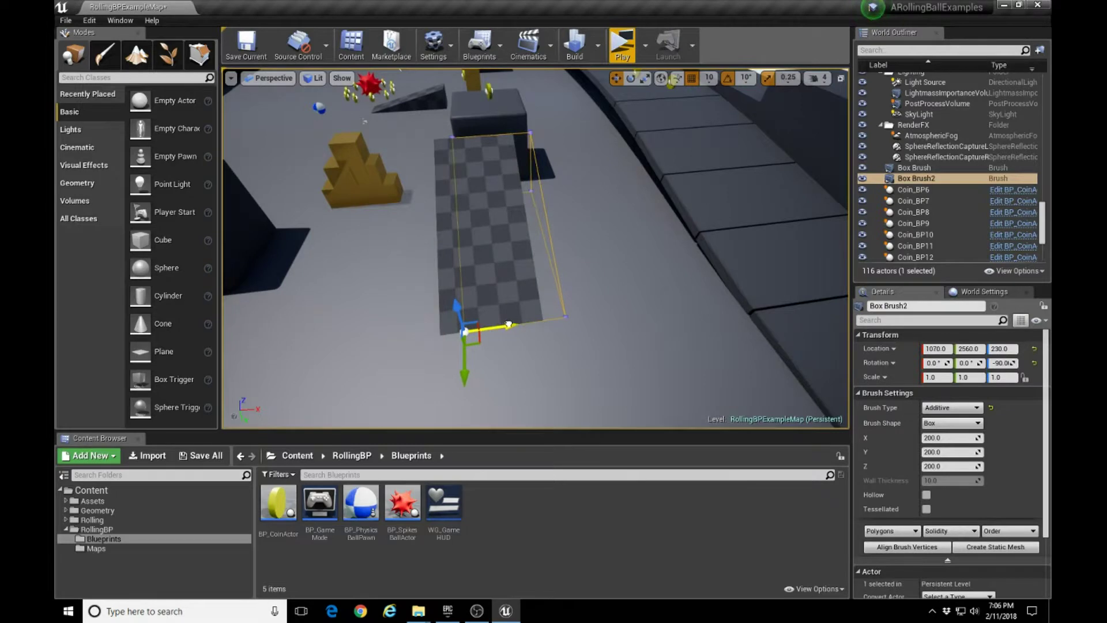
pyautogui.click(510, 324)
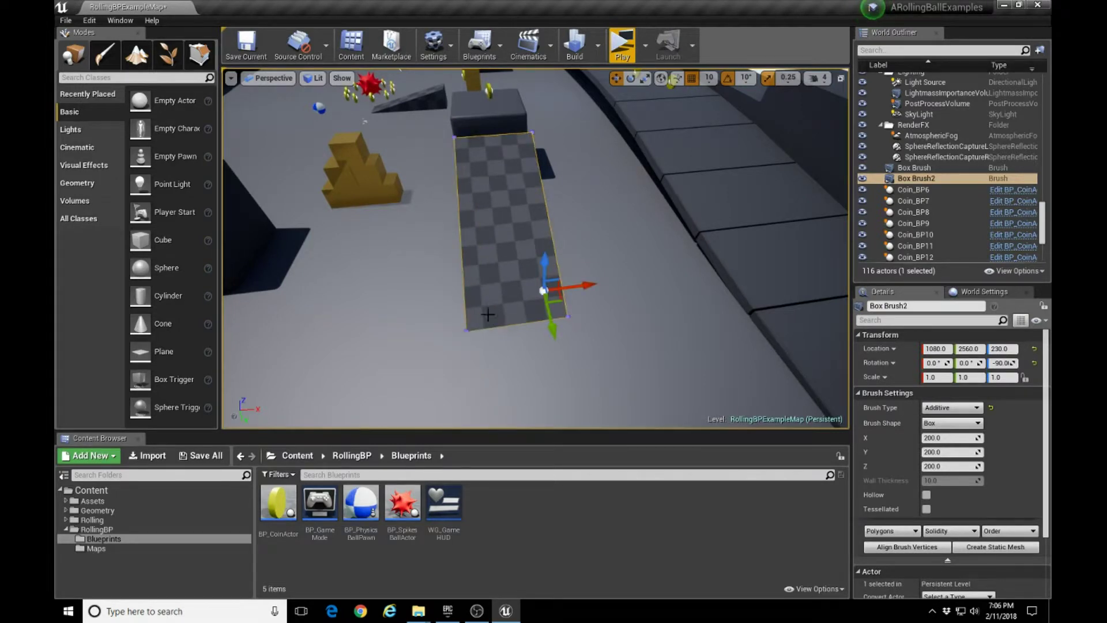
# Start a play-test and roll the ball around the large cubes and up the widened ramp towards the coin on the cube.
pyautogui.click(618, 51)
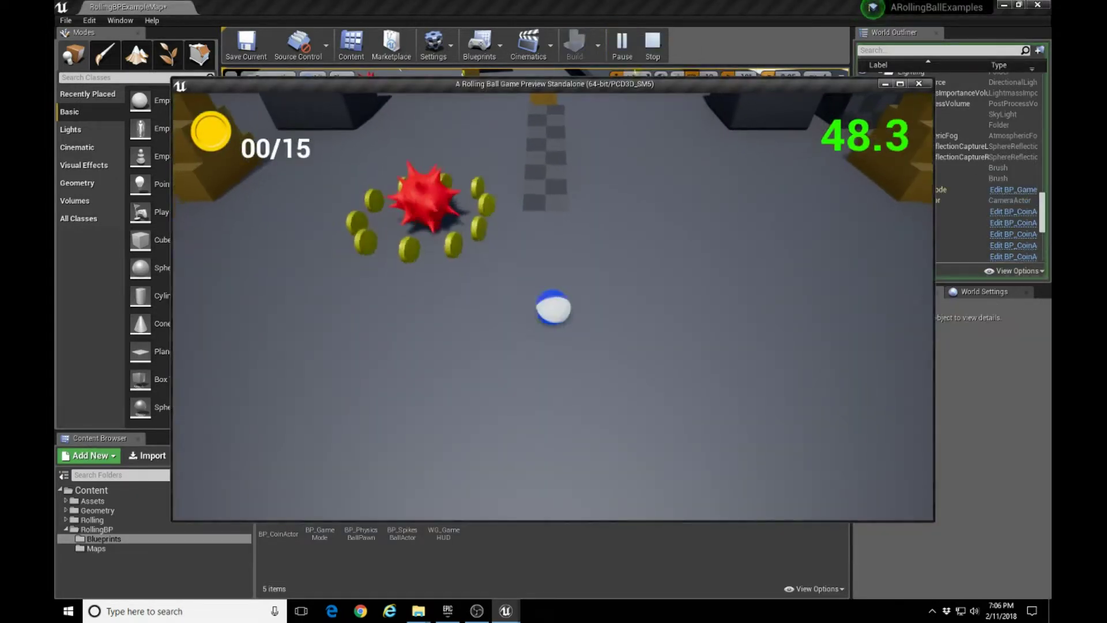
pyautogui.press('d')
pyautogui.press('w')
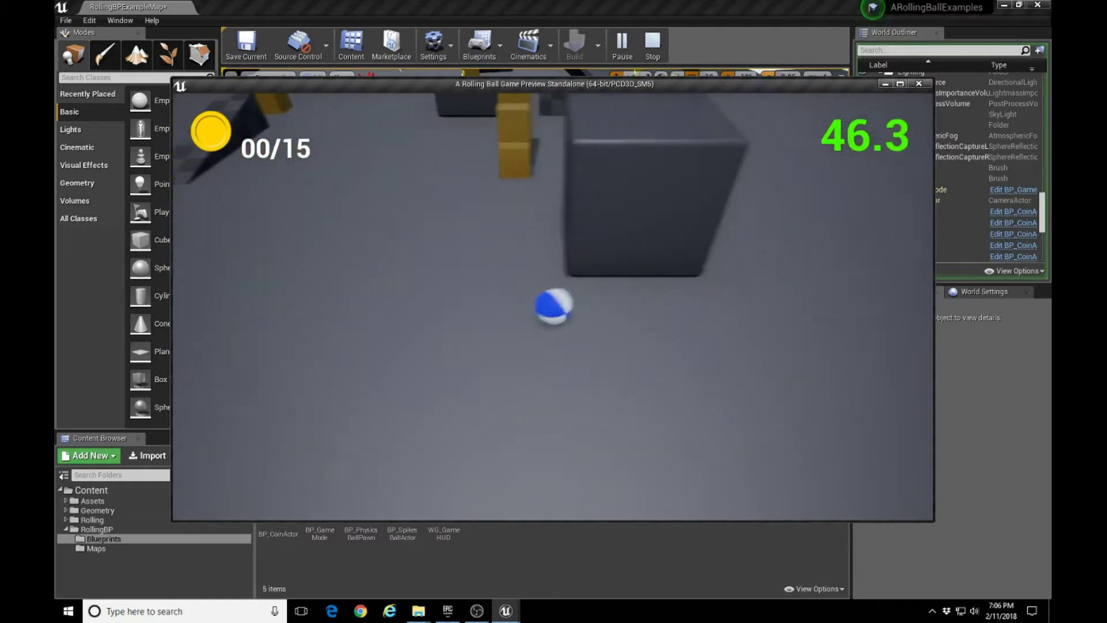
pyautogui.press('d')
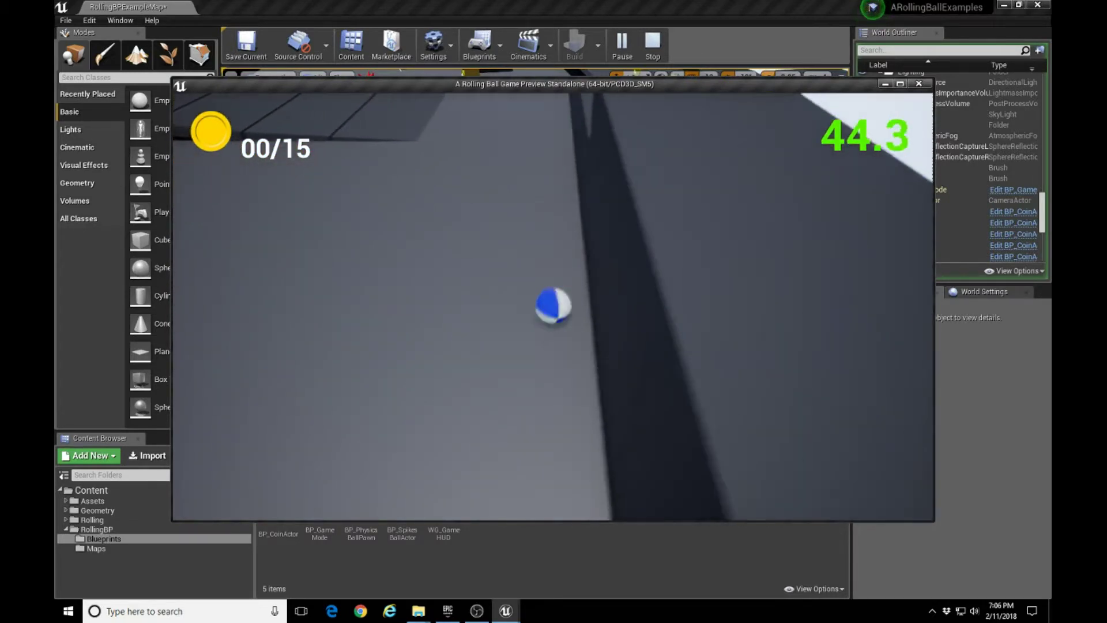
pyautogui.press('w')
pyautogui.press('a')
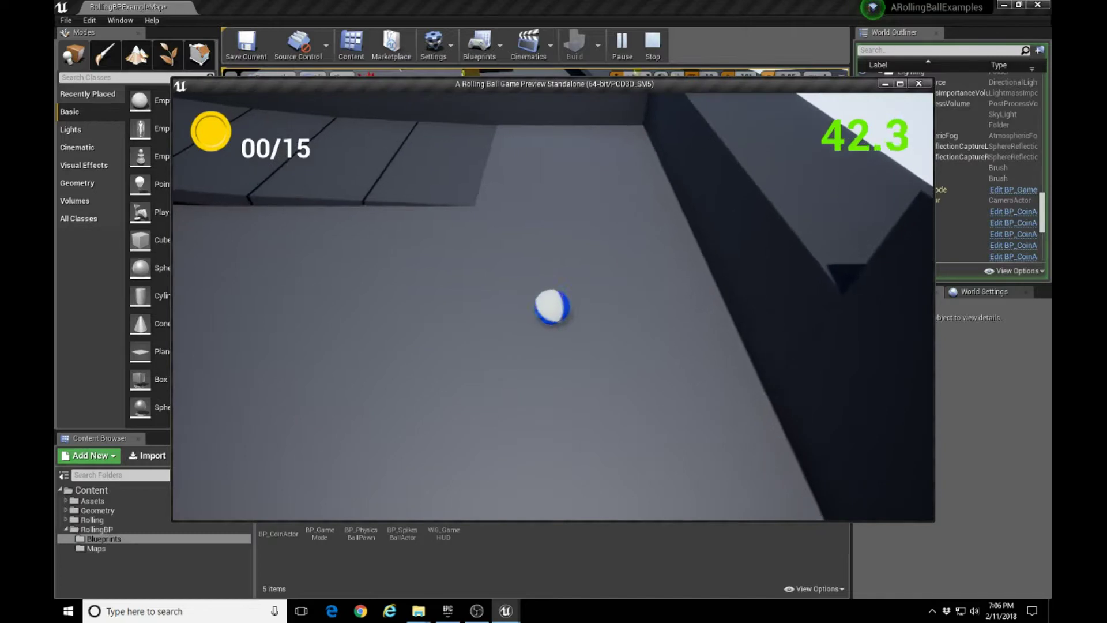
pyautogui.press('s')
pyautogui.press('a')
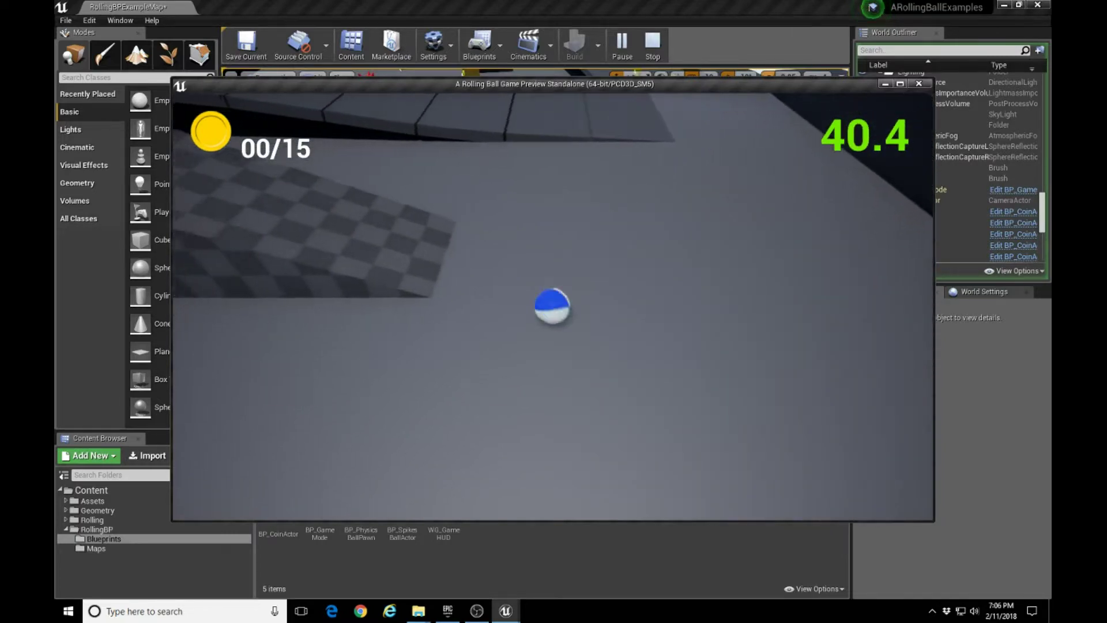
pyautogui.press('a')
pyautogui.press('w')
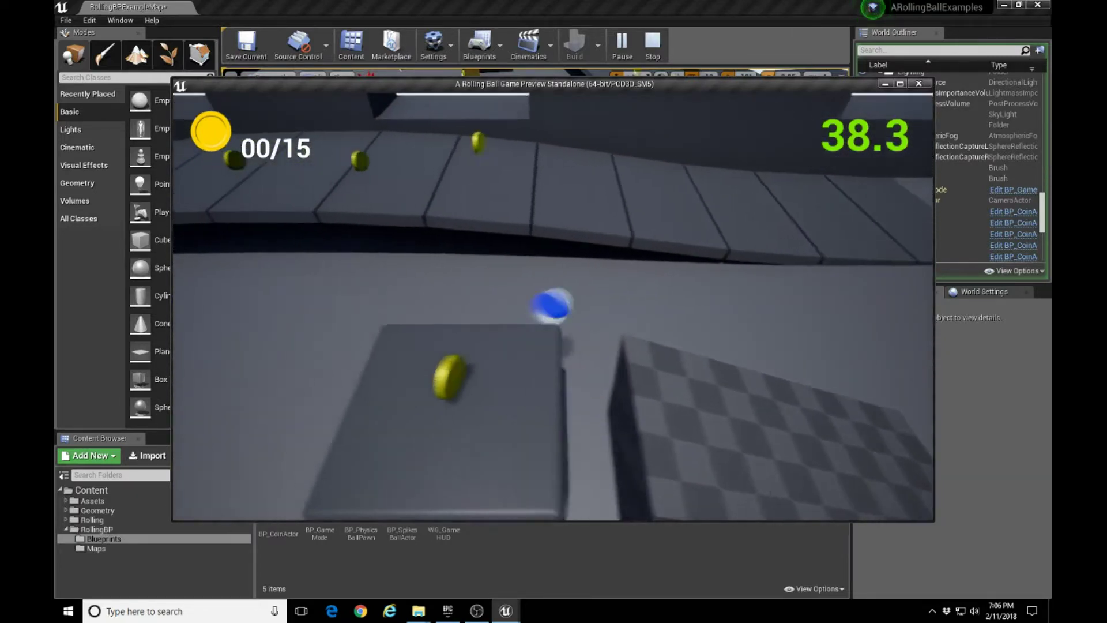
pyautogui.press('a')
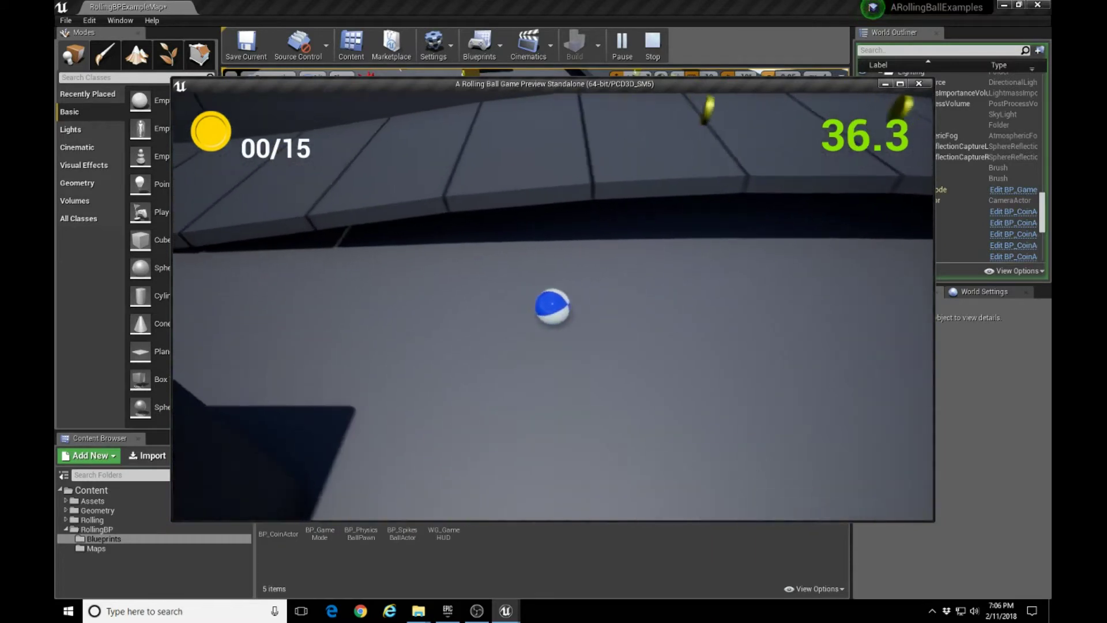
# Roll the ball back around for a second run up the widened ramp and past the coin tower, and end the play-test.
pyautogui.press('w')
pyautogui.press('d')
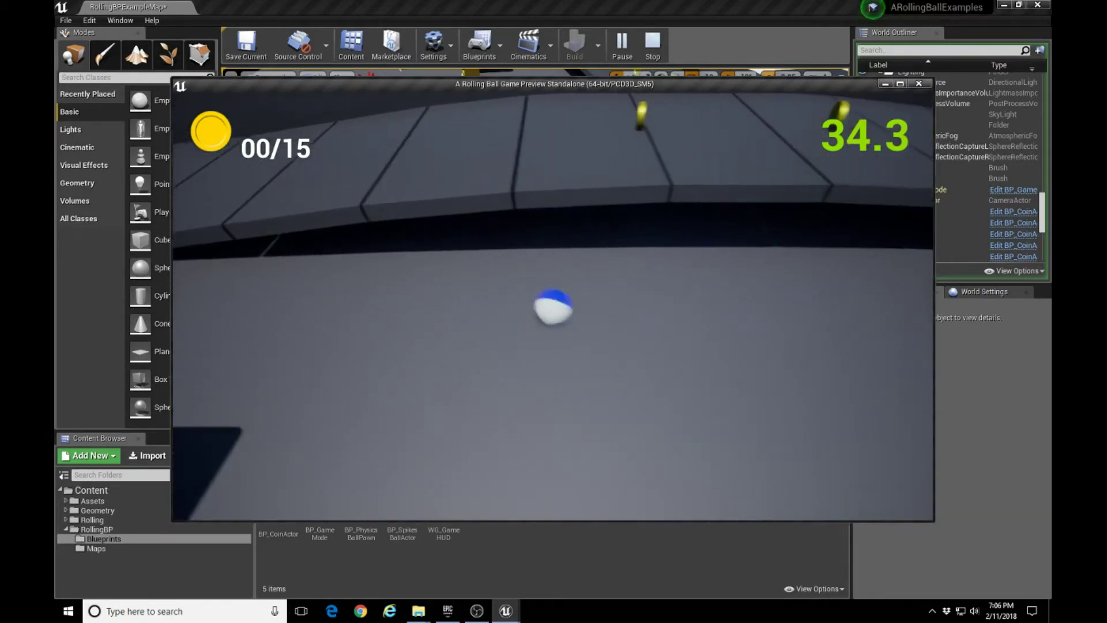
pyautogui.press('d')
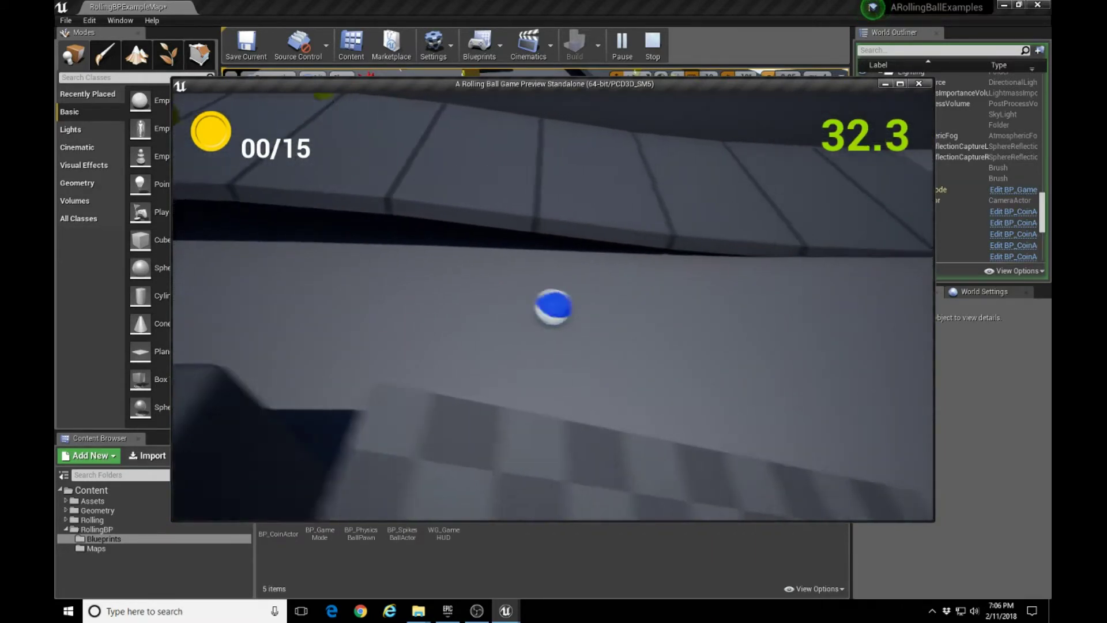
pyautogui.press('a')
pyautogui.press('a')
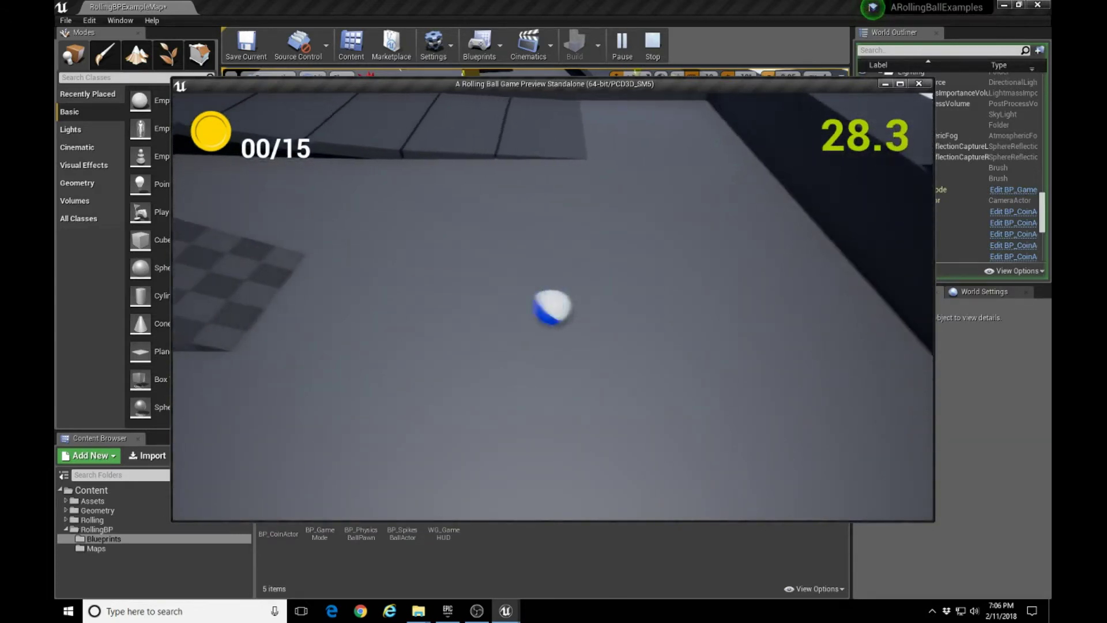
pyautogui.press('a')
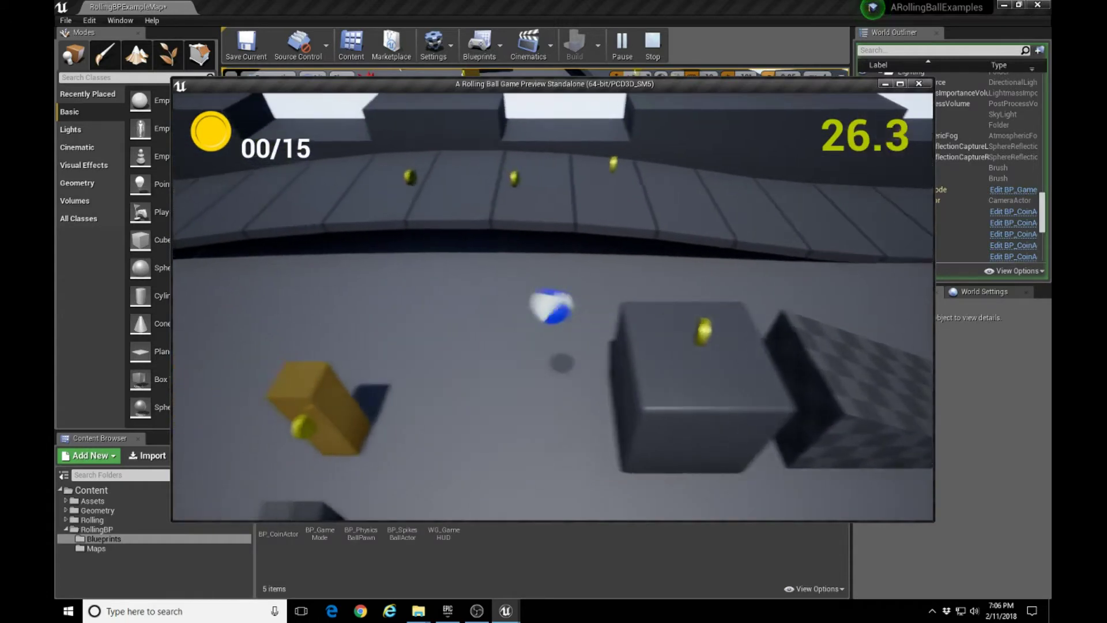
pyautogui.press('a')
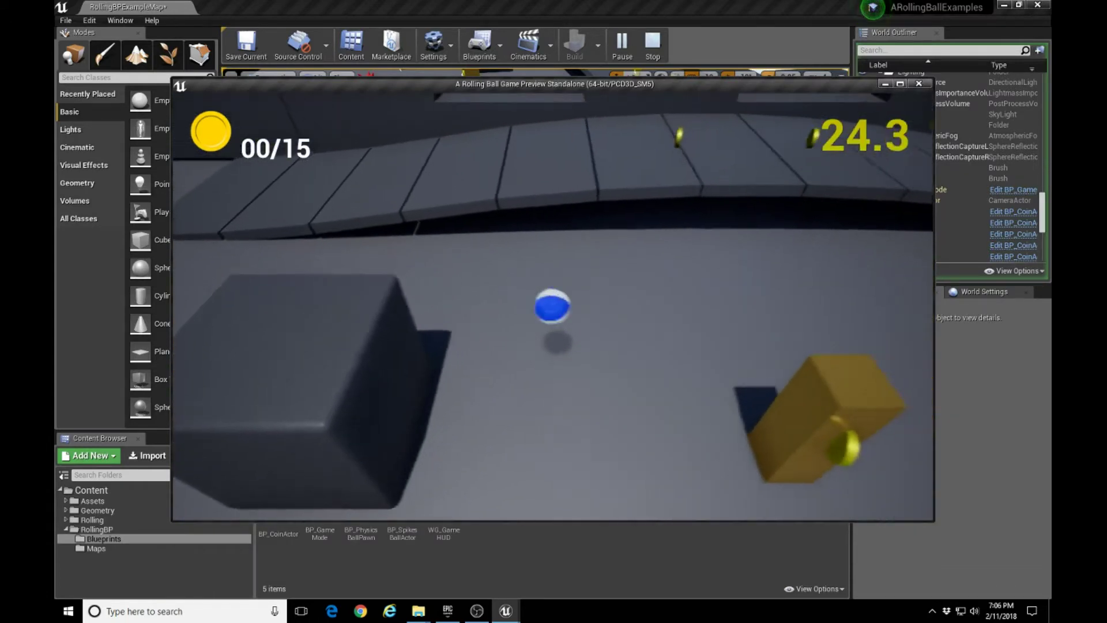
pyautogui.press('d')
pyautogui.press('s')
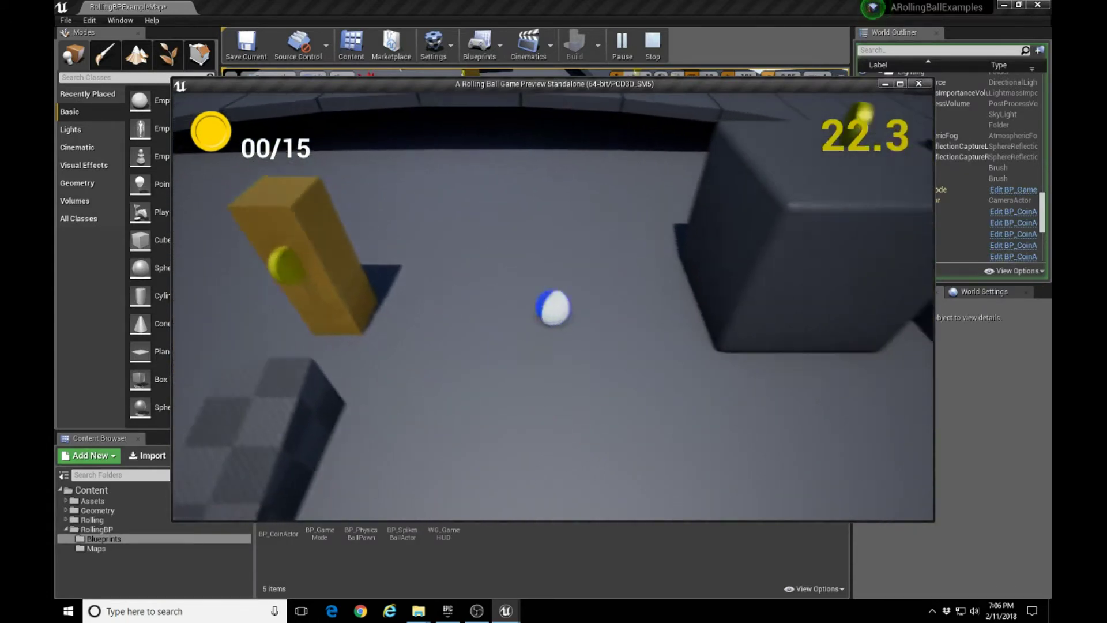
pyautogui.press('w')
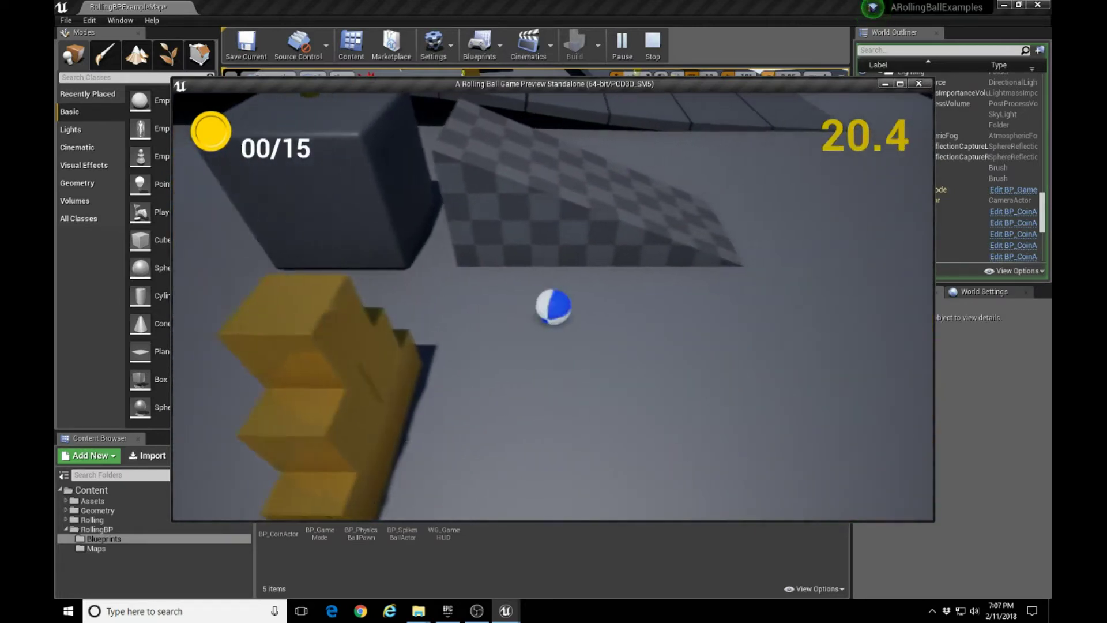
pyautogui.press('Escape')
# Duplicate the narrow ramp beside the coin tower and move the copy along Y to 2360, near the stepped block stack.
pyautogui.moveTo(387, 210); pyautogui.dragTo(507, 212, button='right')
pyautogui.press('a')
pyautogui.moveTo(490, 282); pyautogui.dragTo(539, 283, button='right')
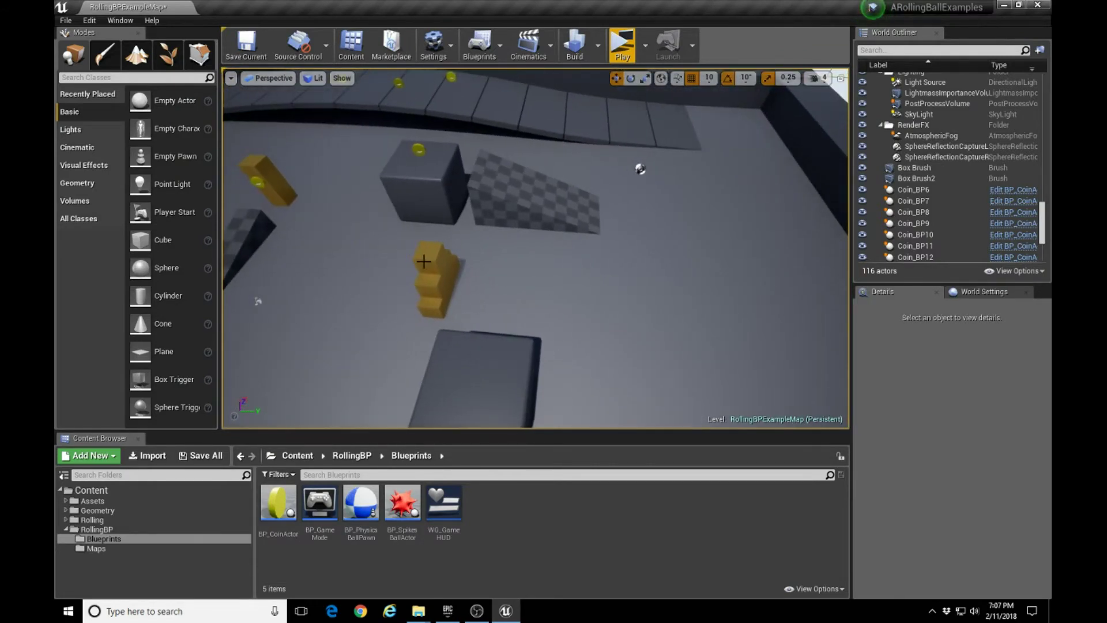
pyautogui.scroll(-5, 357, 313)
pyautogui.click(329, 241)
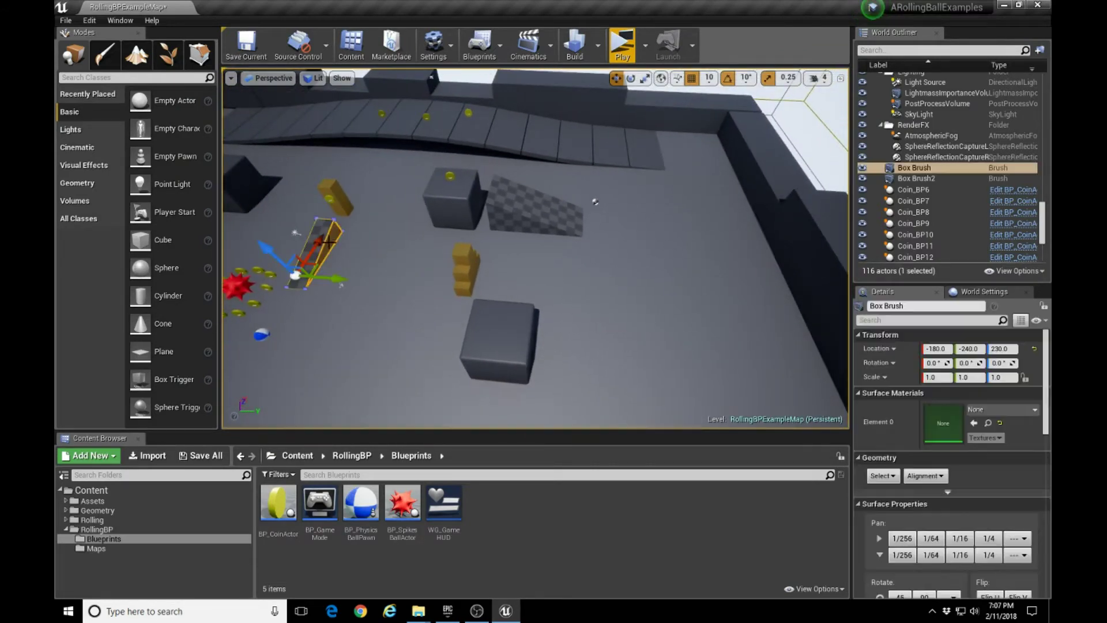
pyautogui.moveTo(343, 279)
pyautogui.keyDown('alt'); pyautogui.mouseDown()
pyautogui.moveTo(547, 293)
pyautogui.moveTo(494, 306)
pyautogui.mouseUp(); pyautogui.keyUp('alt')
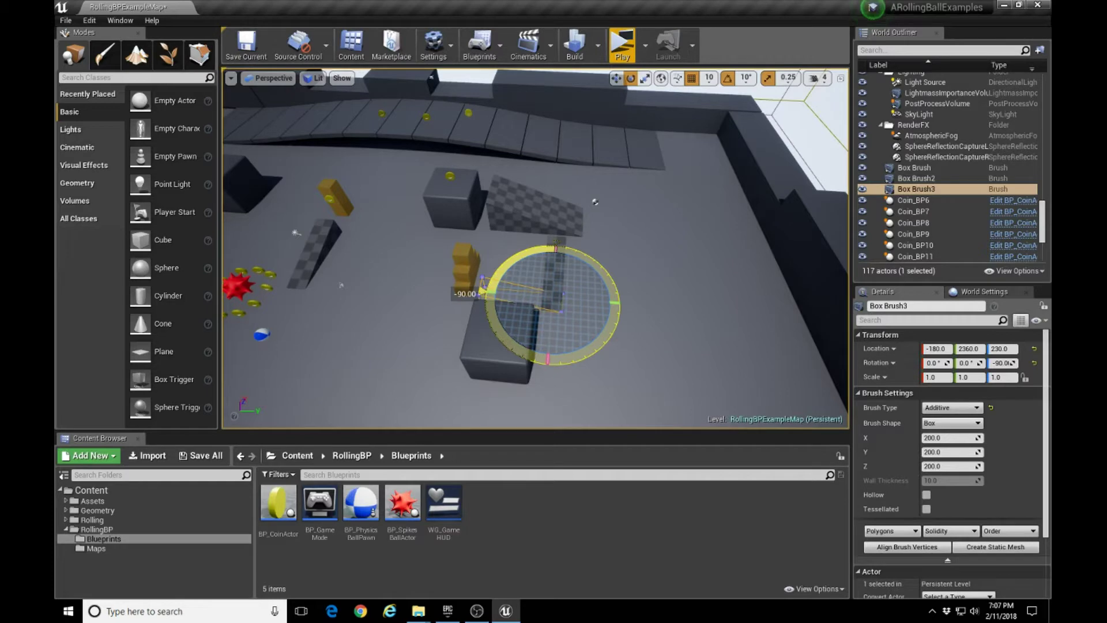
# Rotate the new ramp copy -90° and move it to X 50, Y 2610 so it faces the stepped block stack.
pyautogui.moveTo(483, 291); pyautogui.dragTo(501, 314)
pyautogui.press('r')
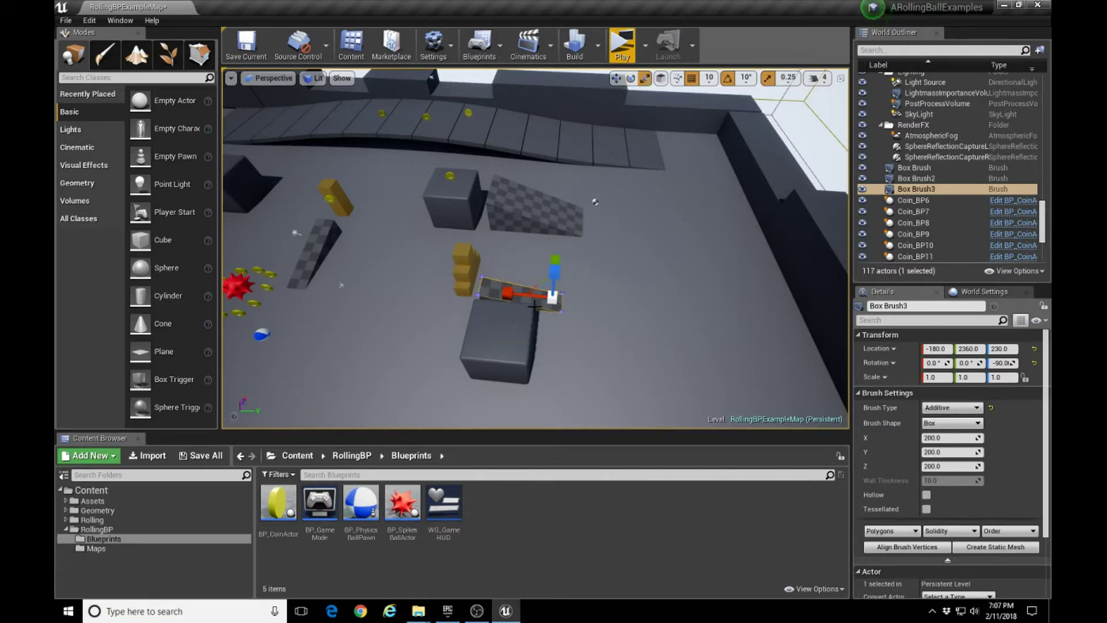
pyautogui.moveTo(597, 331); pyautogui.dragTo(609, 342, button='right')
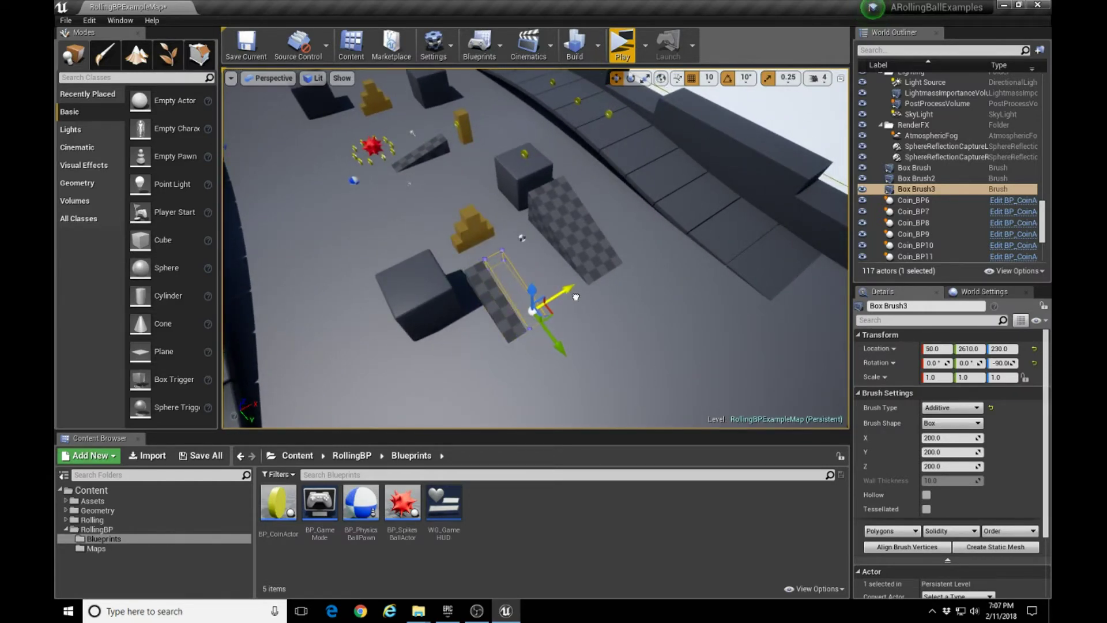
# Start another play-test and roll the ball around the large cube to the new narrow ramp and the stepped block stack.
pyautogui.click(622, 46)
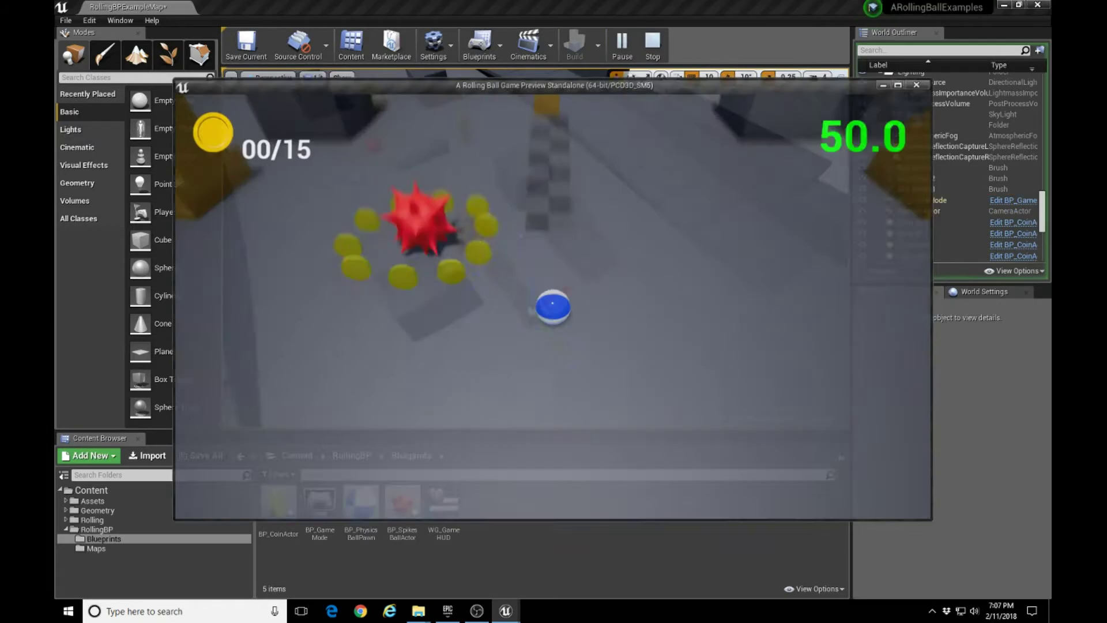
pyautogui.press('d')
pyautogui.press('s')
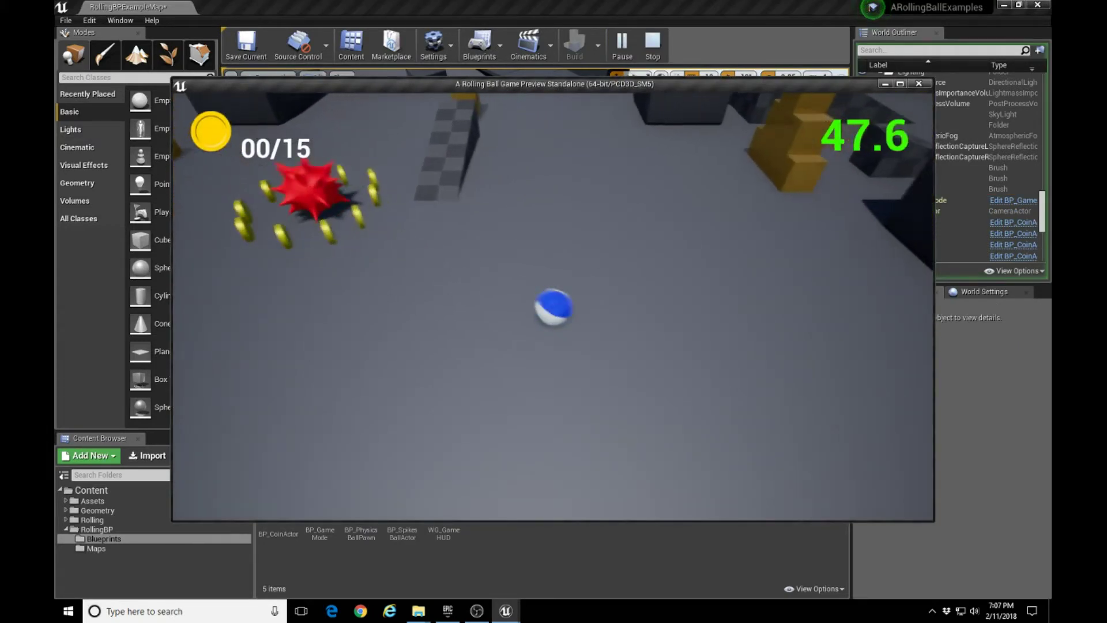
pyautogui.press('d')
pyautogui.press('w')
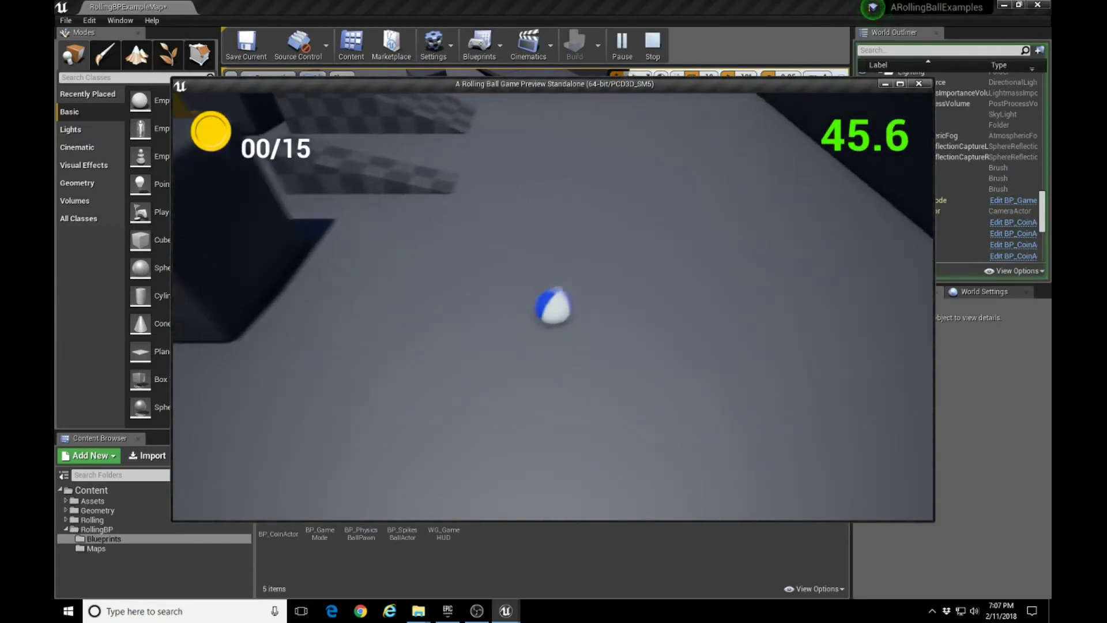
pyautogui.press('a')
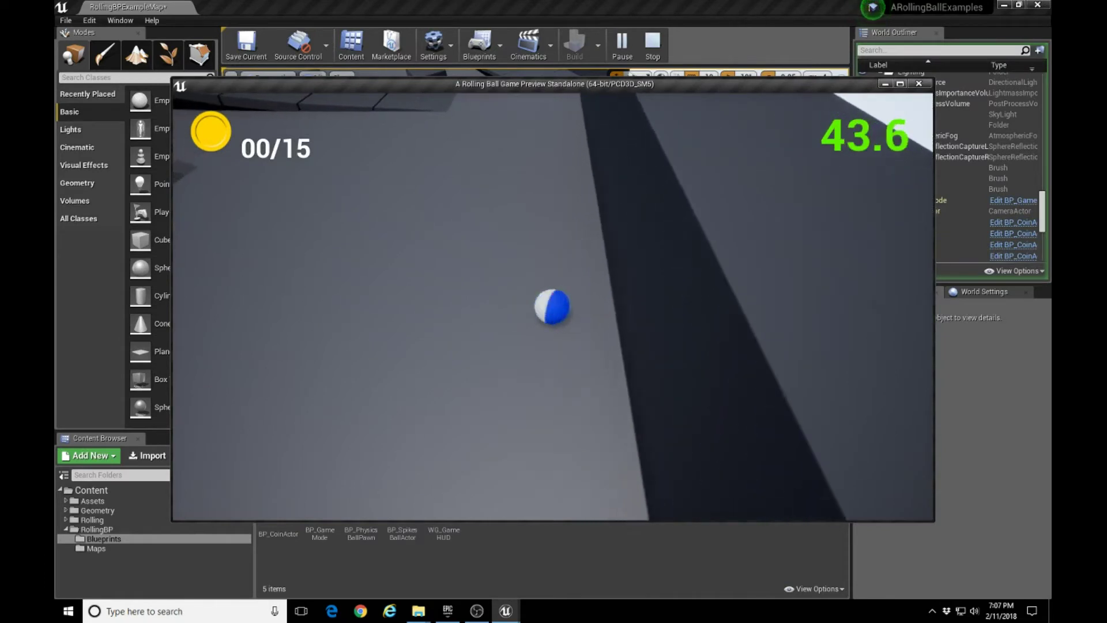
pyautogui.press('a')
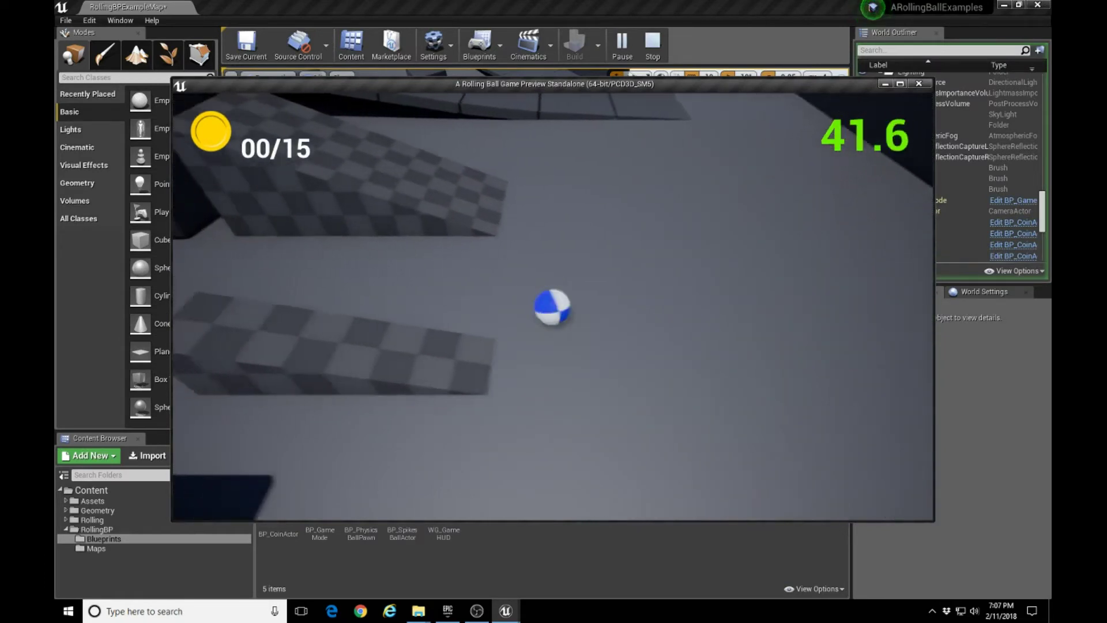
pyautogui.press('d')
pyautogui.press('s')
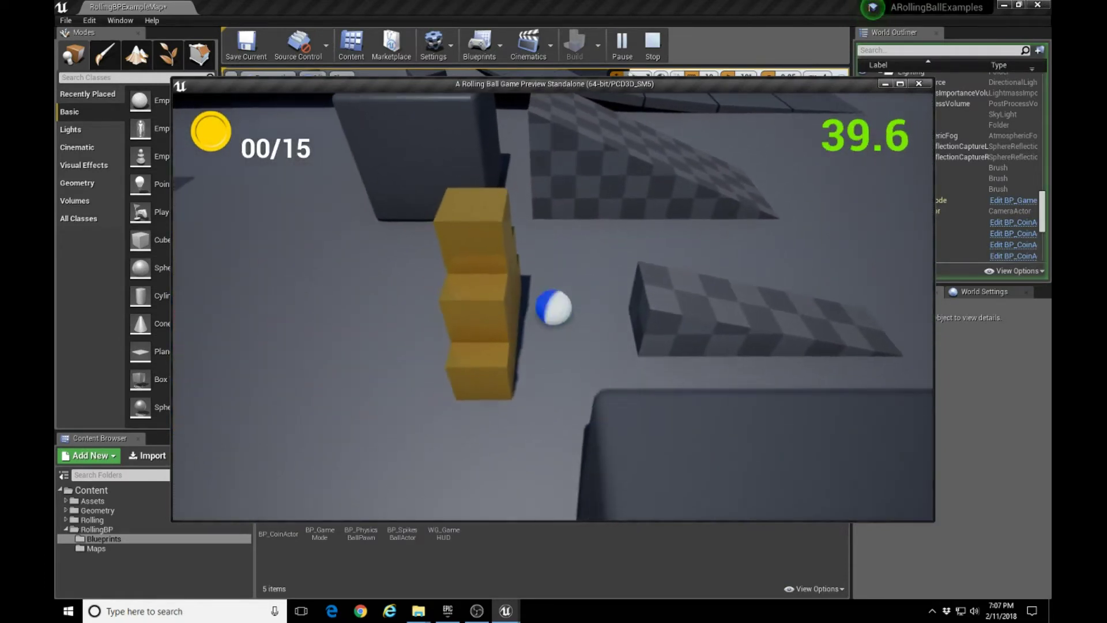
# Line the ball up again for a run over the narrow ramp into the stepped block stack, and end the play-test.
pyautogui.press('d')
pyautogui.press('w')
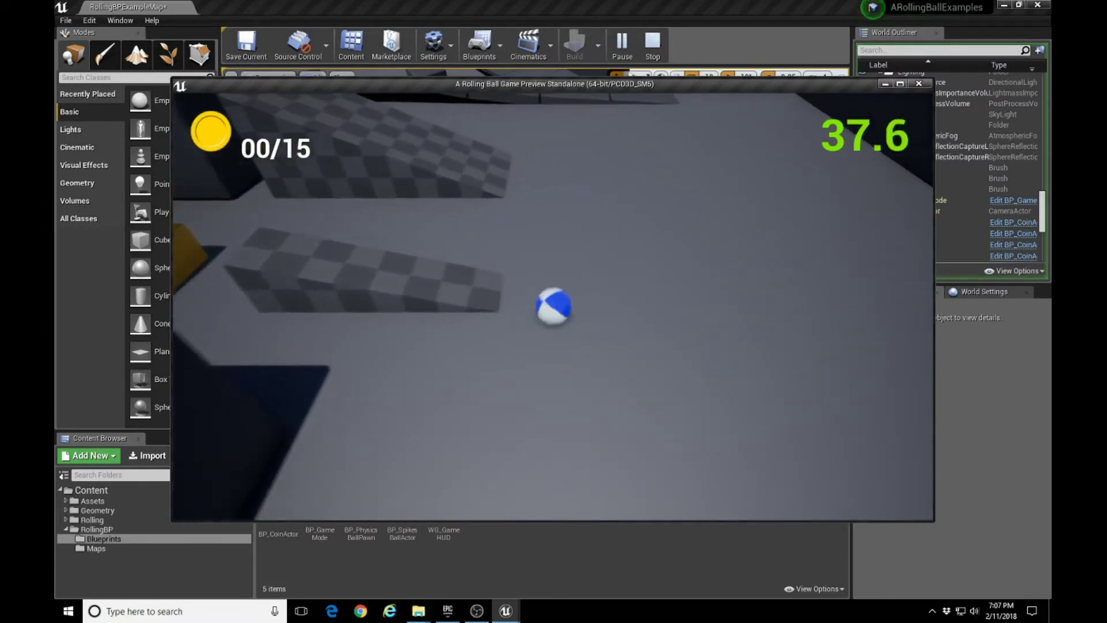
pyautogui.press('a')
pyautogui.press('a')
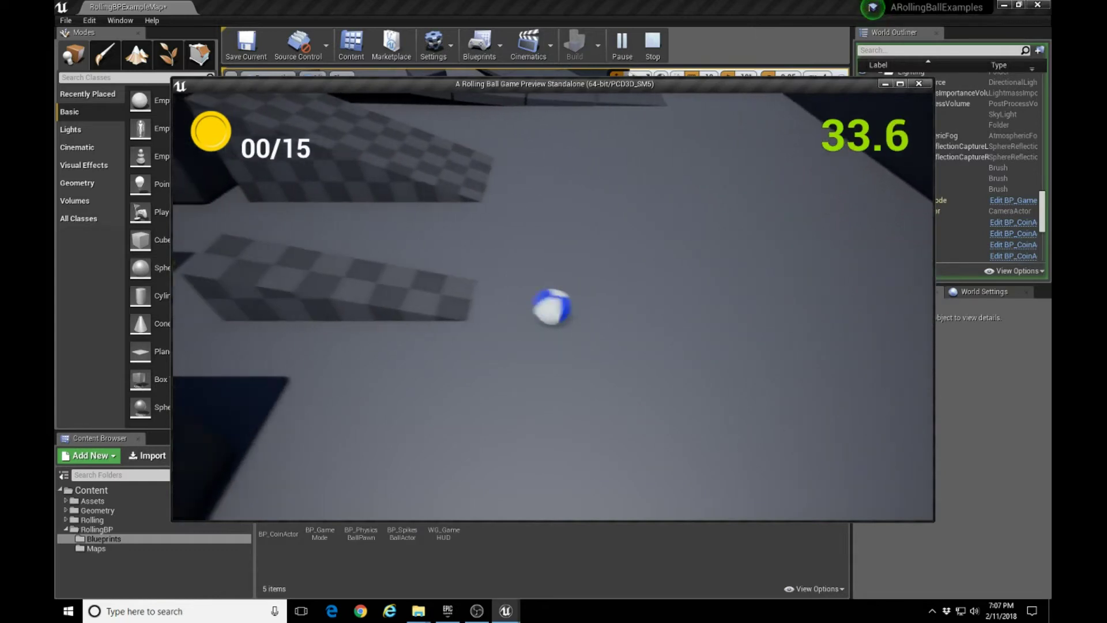
pyautogui.press('a')
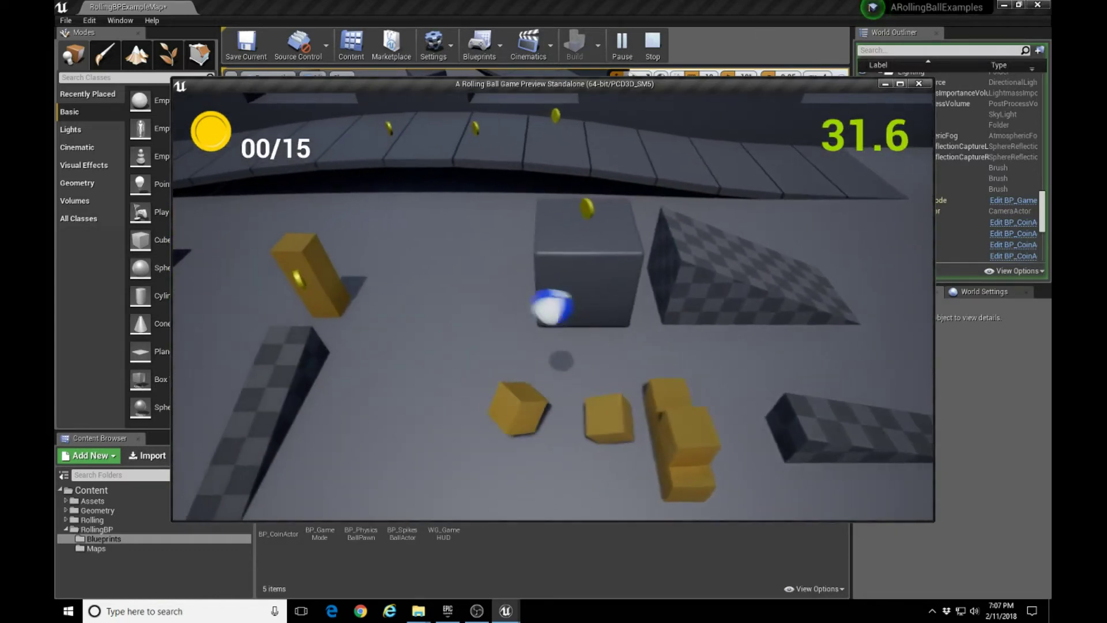
pyautogui.press('Escape')
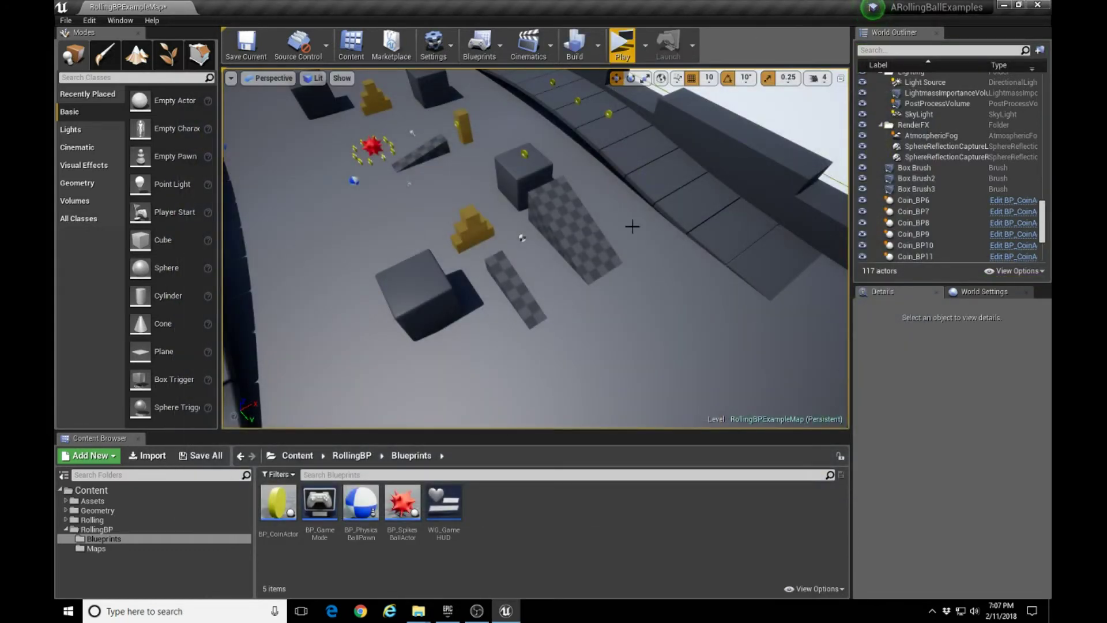
# Duplicate the spikes ball inside the coin ring and move the copy along Y to 500, onto the open floor.
pyautogui.moveTo(578, 230); pyautogui.dragTo(531, 131, button='right')
pyautogui.press('w')
pyautogui.moveTo(509, 288); pyautogui.dragTo(260, 313, button='right')
pyautogui.press('d')
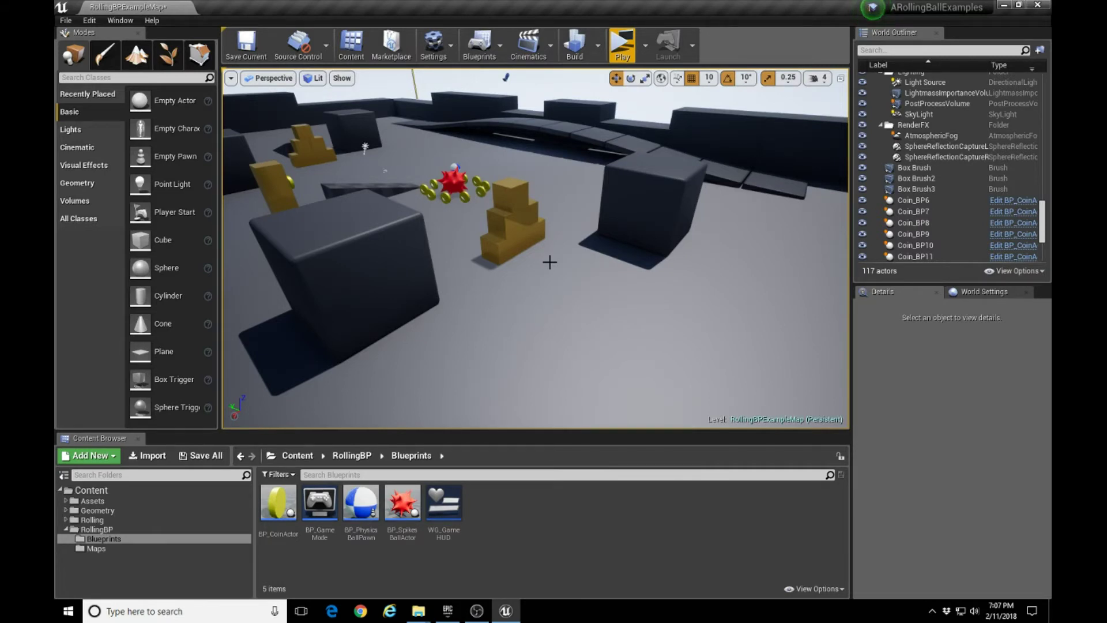
pyautogui.click(454, 182)
pyautogui.moveTo(475, 240); pyautogui.dragTo(358, 199, button='right')
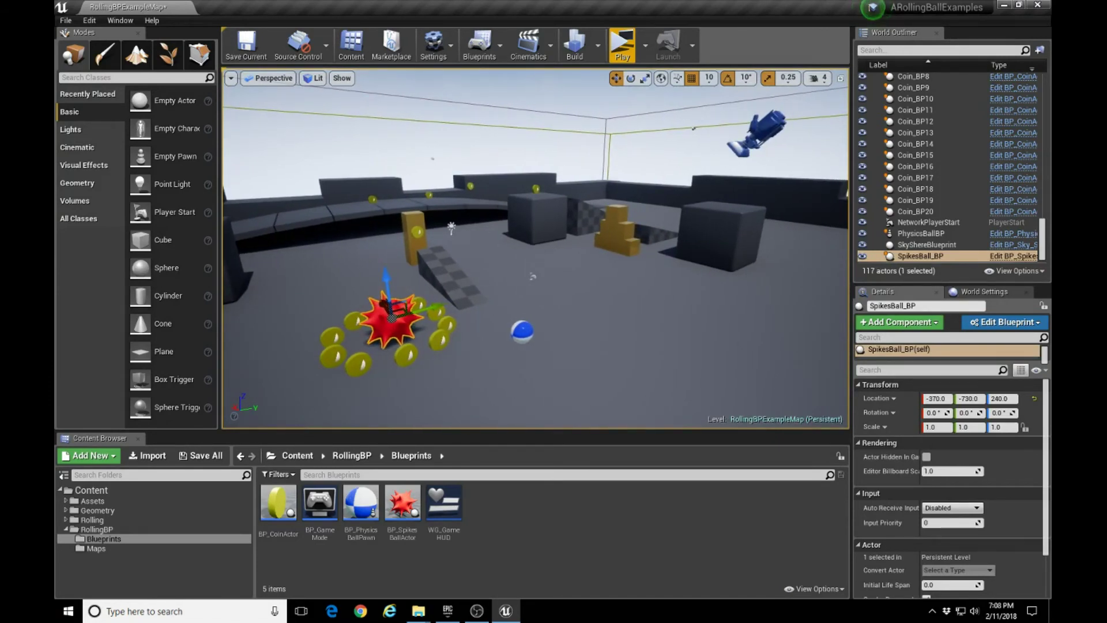
pyautogui.moveTo(535, 248); pyautogui.dragTo(537, 251, button='right')
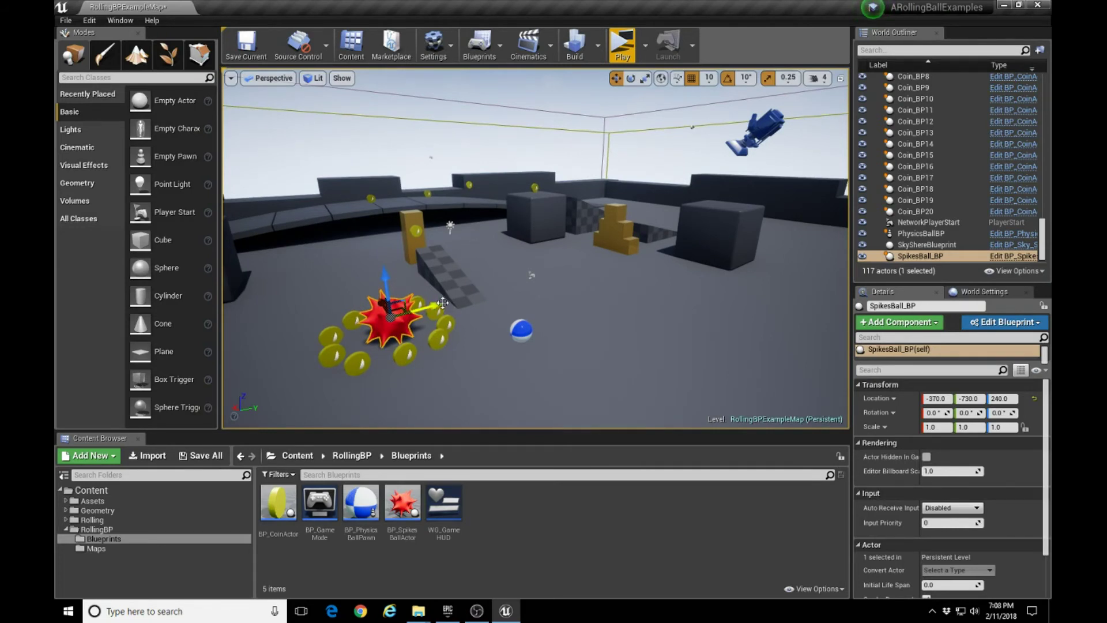
pyautogui.keyDown('alt'); pyautogui.moveTo(437, 302); pyautogui.dragTo(593, 278); pyautogui.keyUp('alt')
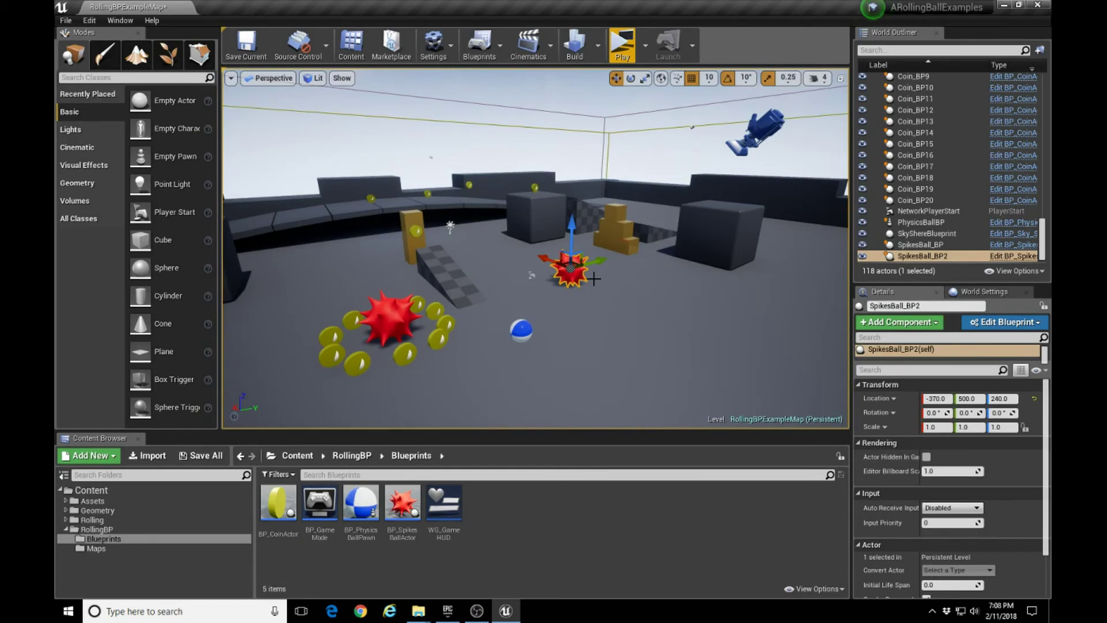